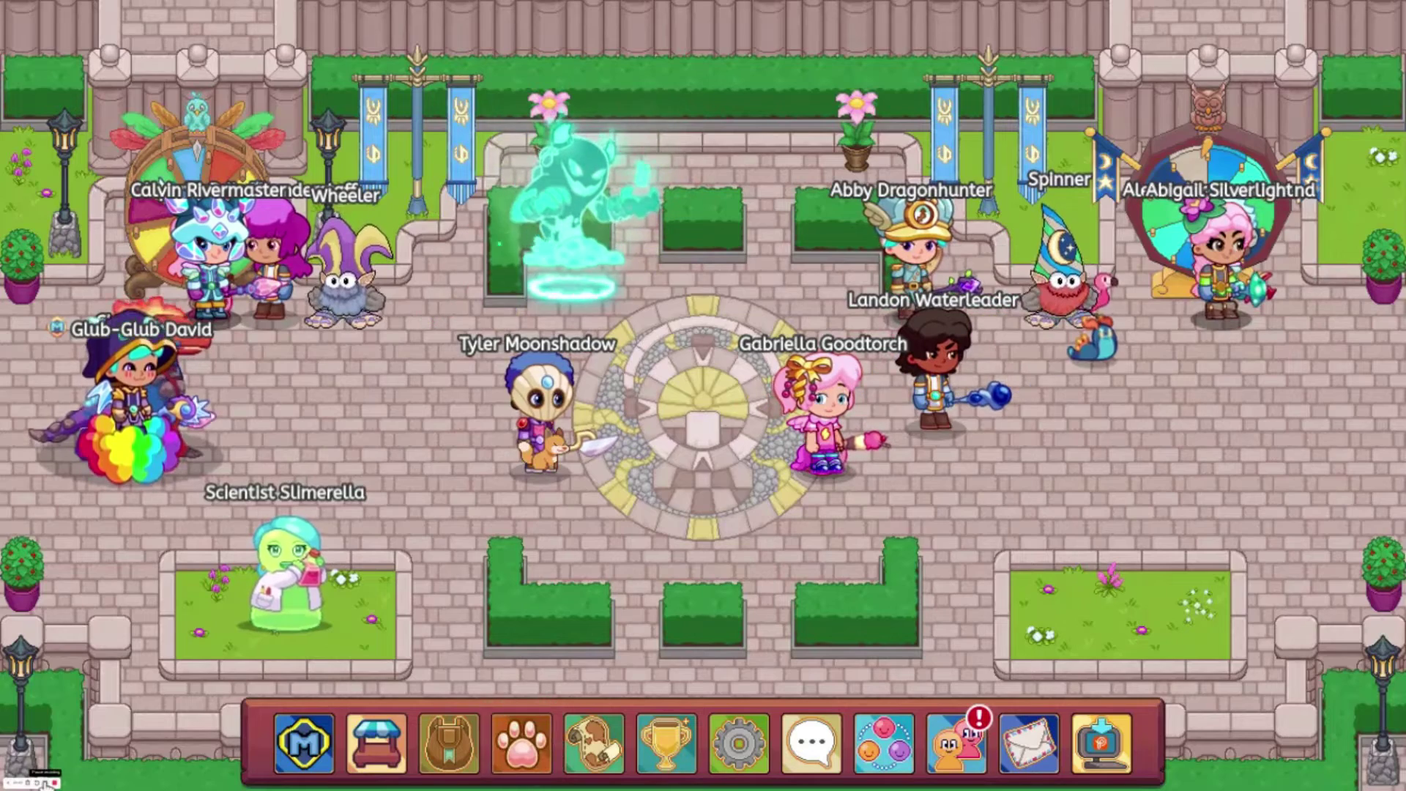
Step: Walk the character to a new spot, then bring up the Prodigy homepage
{"action": "left_click", "coordinate": [704, 681]}
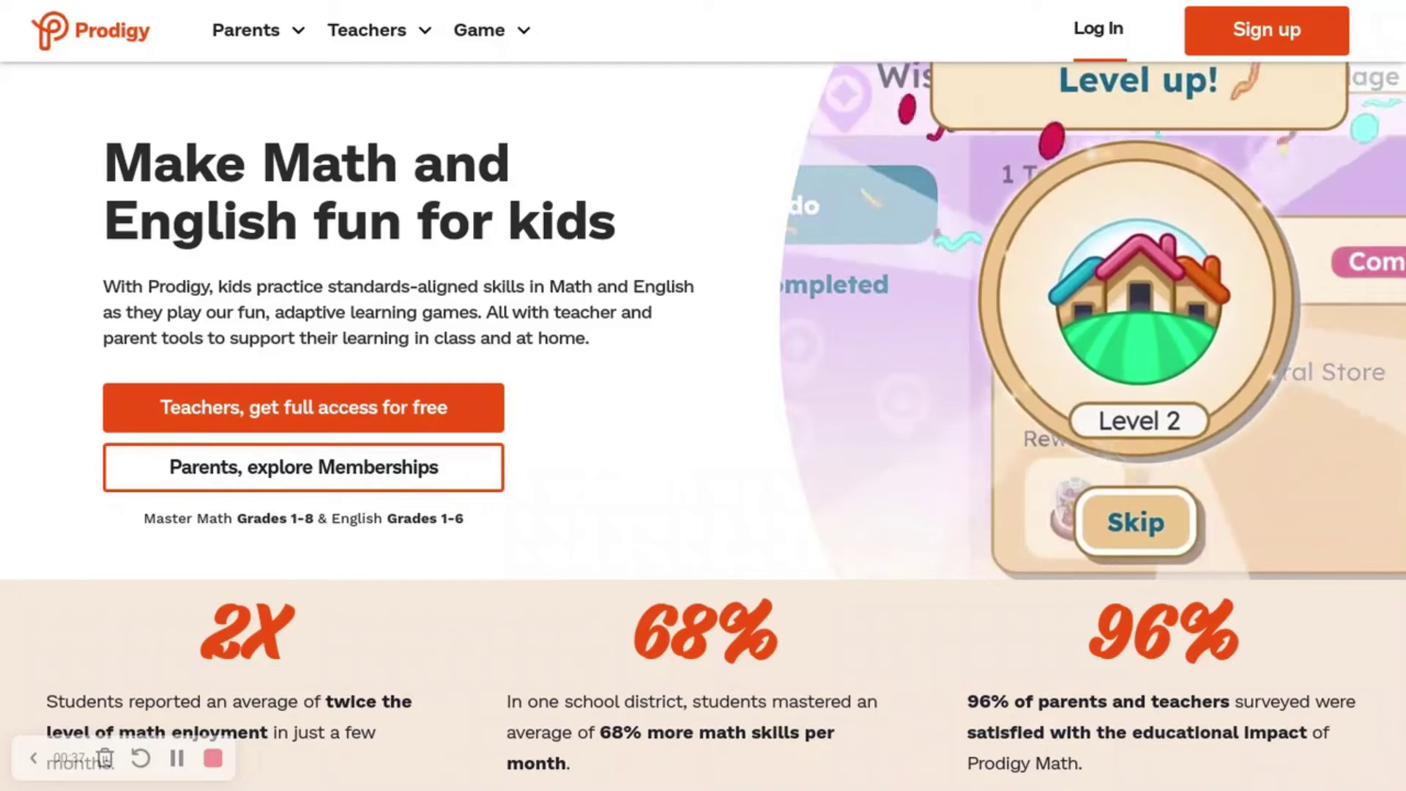
Step: Log in to the original teacher account using the header Log In link
{"action": "left_click", "coordinate": [1124, 46]}
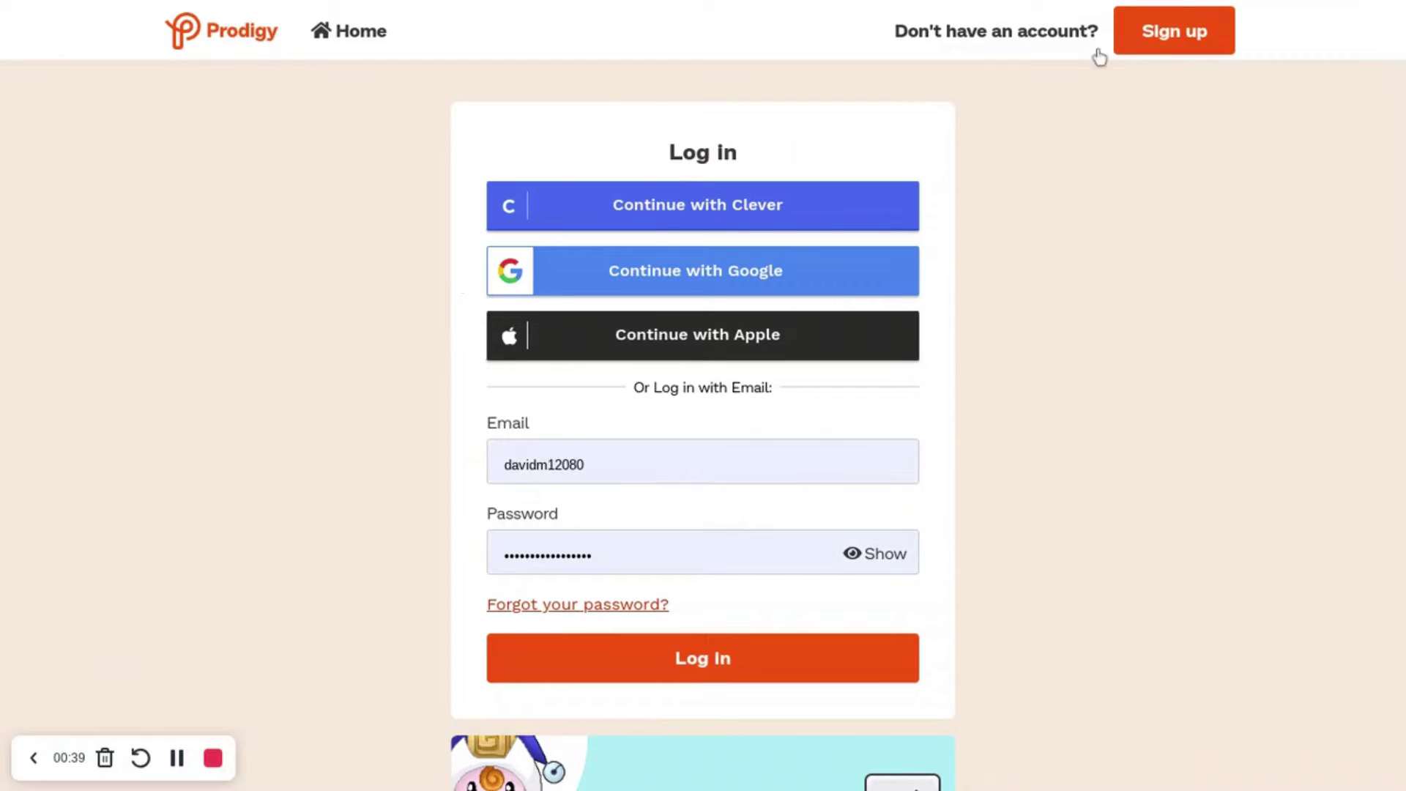
{"action": "left_click", "coordinate": [178, 758]}
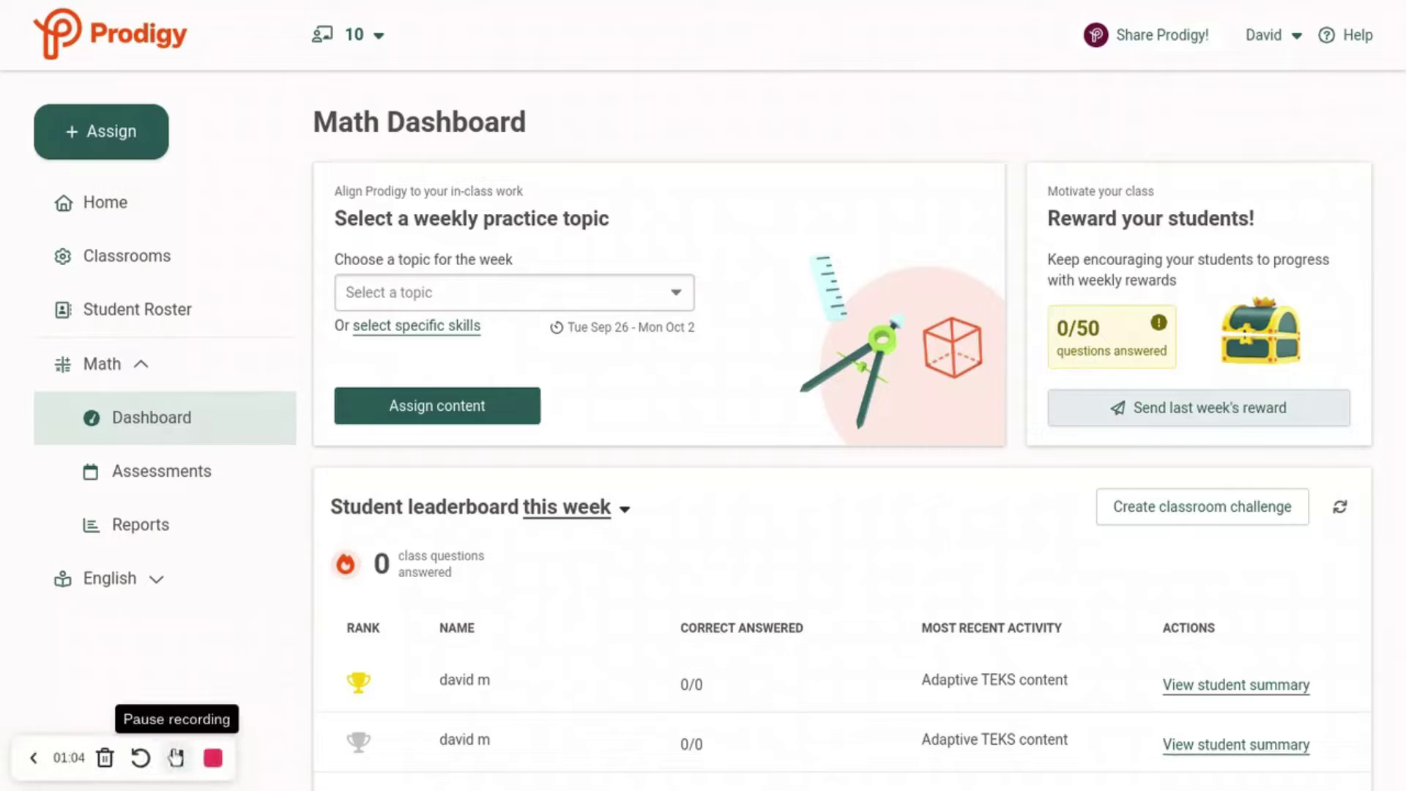
Step: Open the 'Share Prodigy!' page from the dashboard's top bar
{"action": "left_click", "coordinate": [1126, 43]}
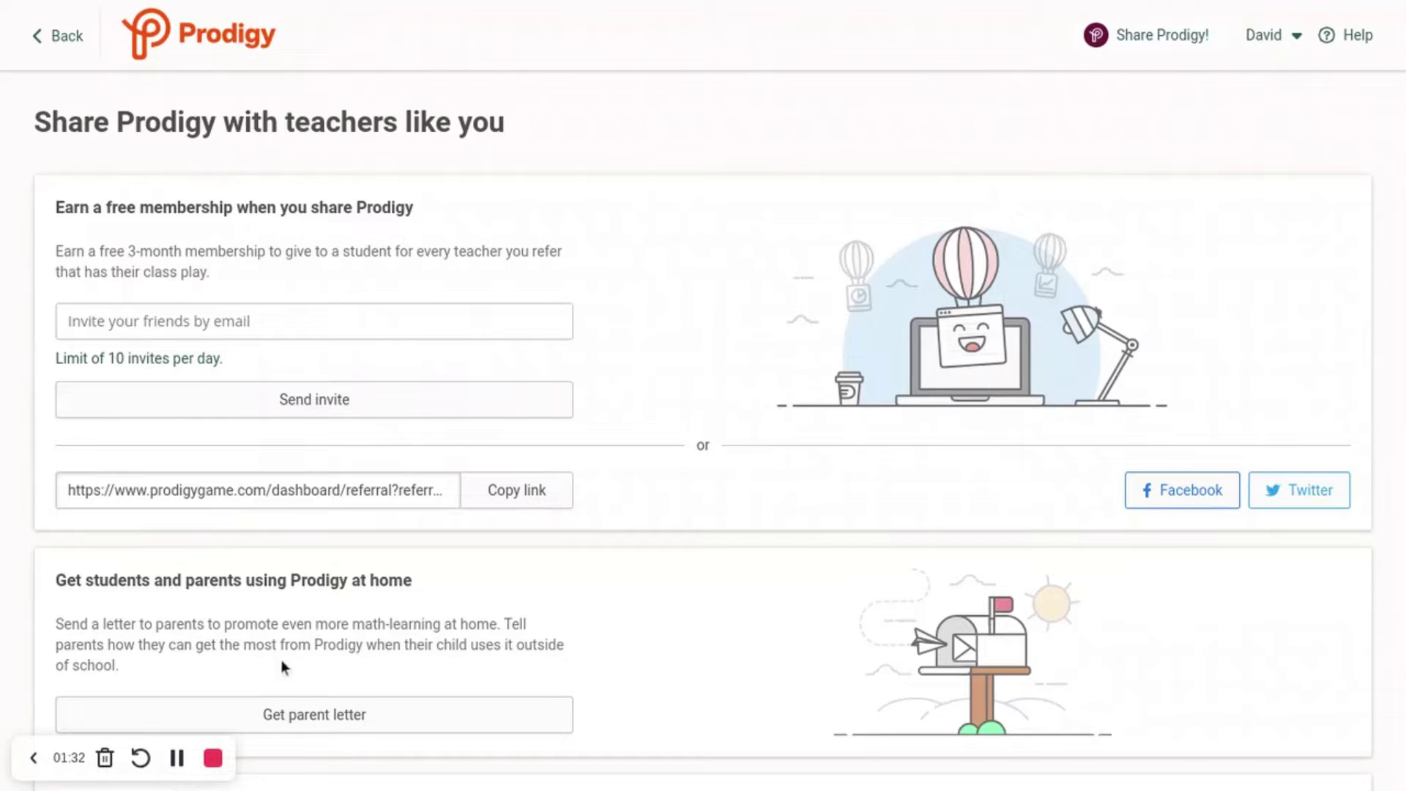
{"action": "left_click", "coordinate": [178, 756]}
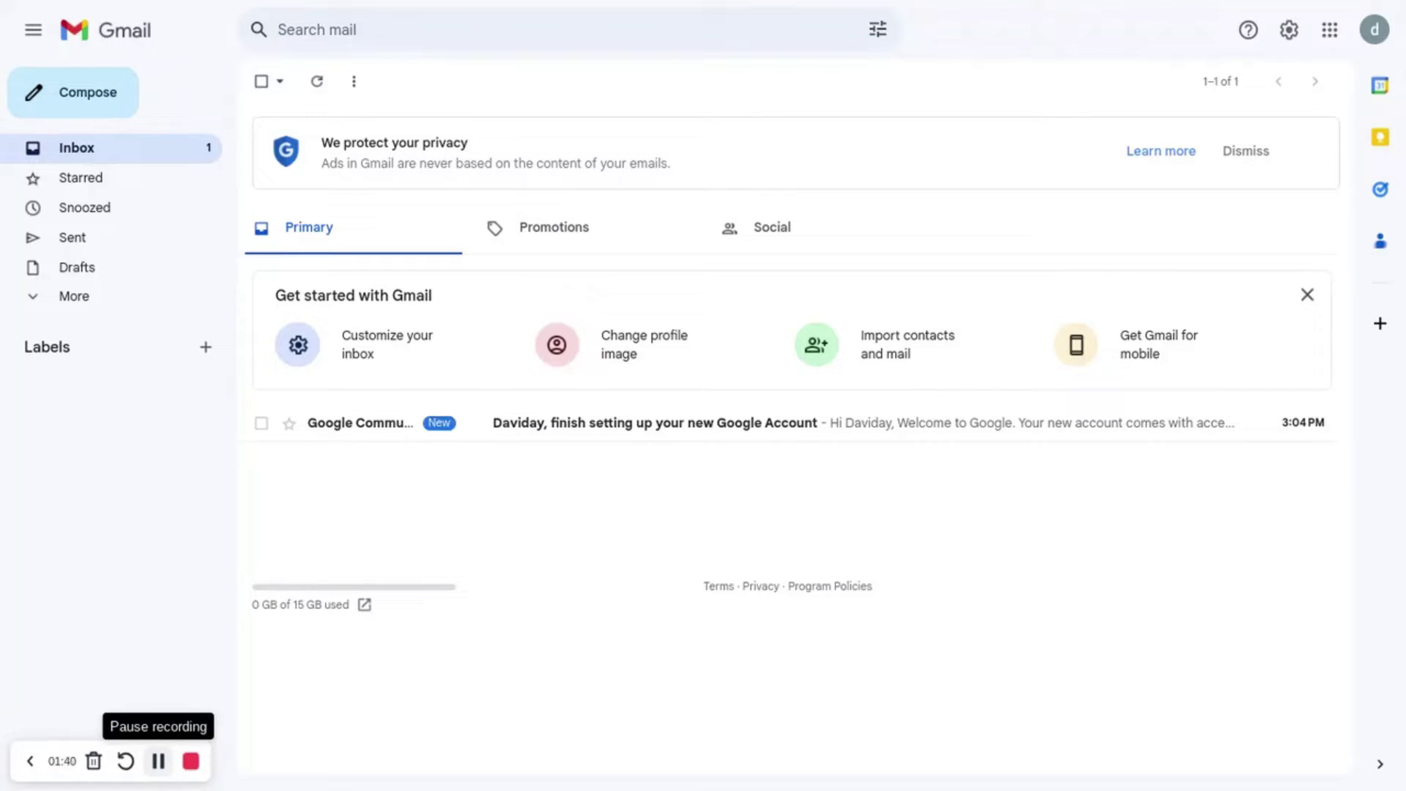
{"action": "key", "text": "ctrl+Tab"}
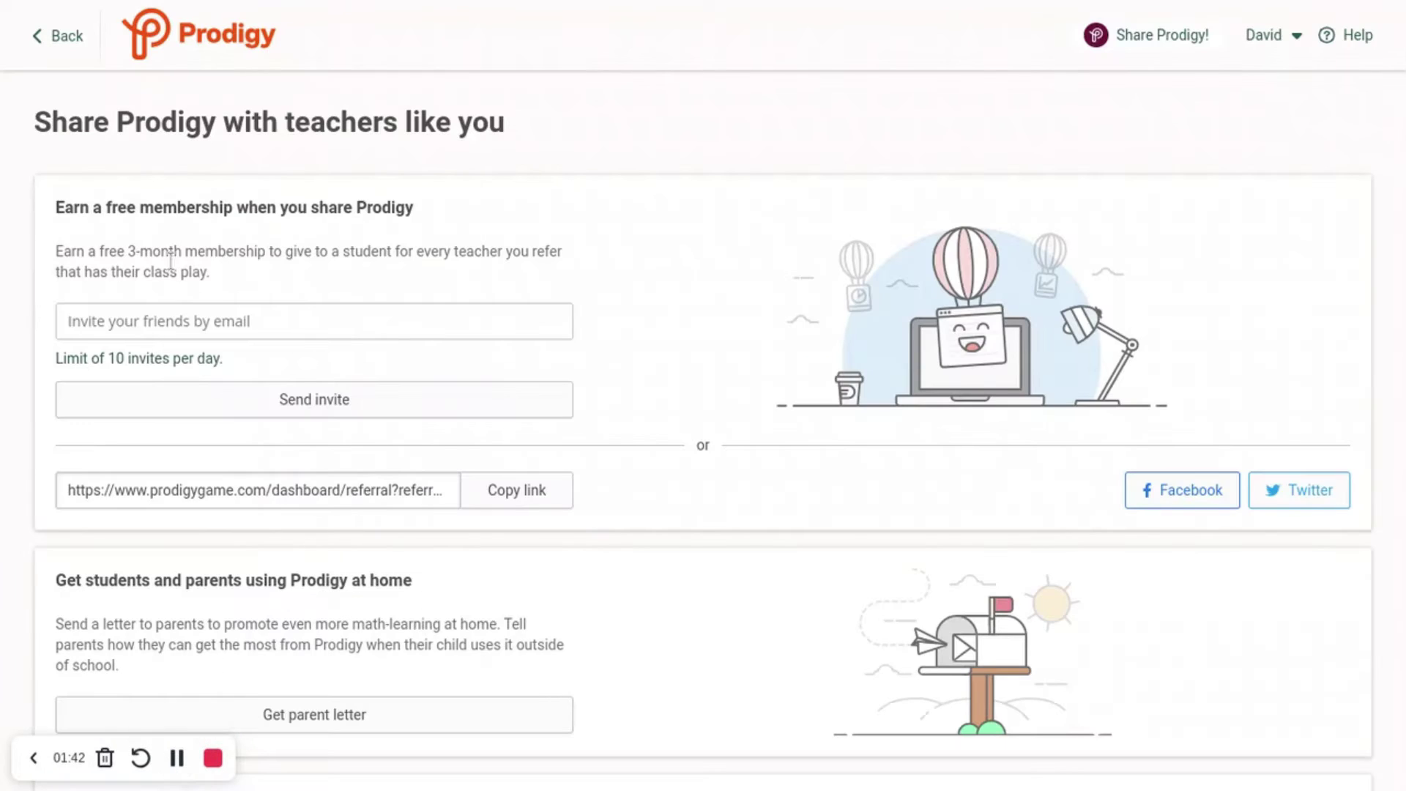
Step: Send a referral invite to the second teacher's pasted email address, then switch to Gmail
{"action": "left_click", "coordinate": [199, 315]}
{"action": "key", "text": "ctrl+v"}
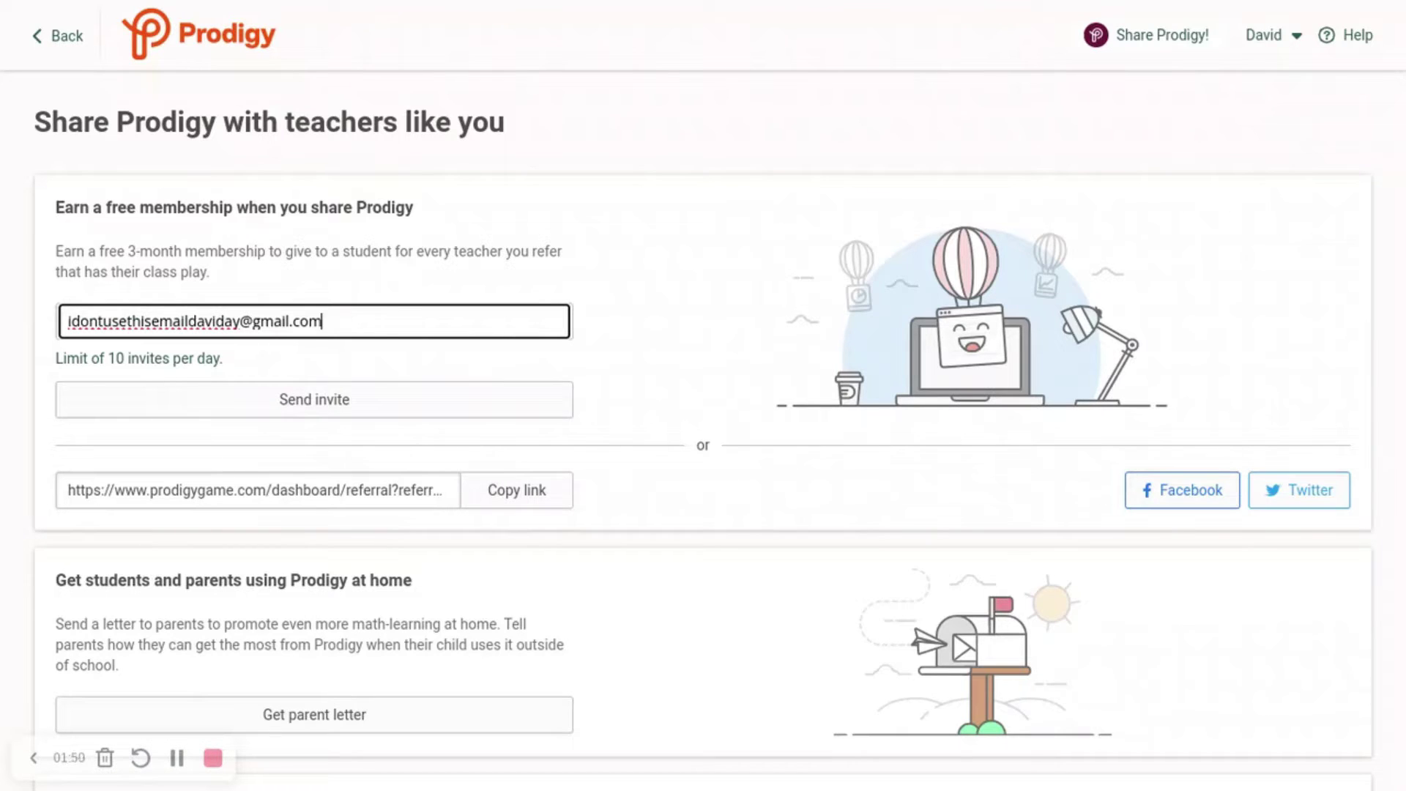
{"action": "left_click", "coordinate": [2, 352]}
{"action": "scroll", "coordinate": [2, 352], "scroll_direction": "down", "scroll_amount": 1}
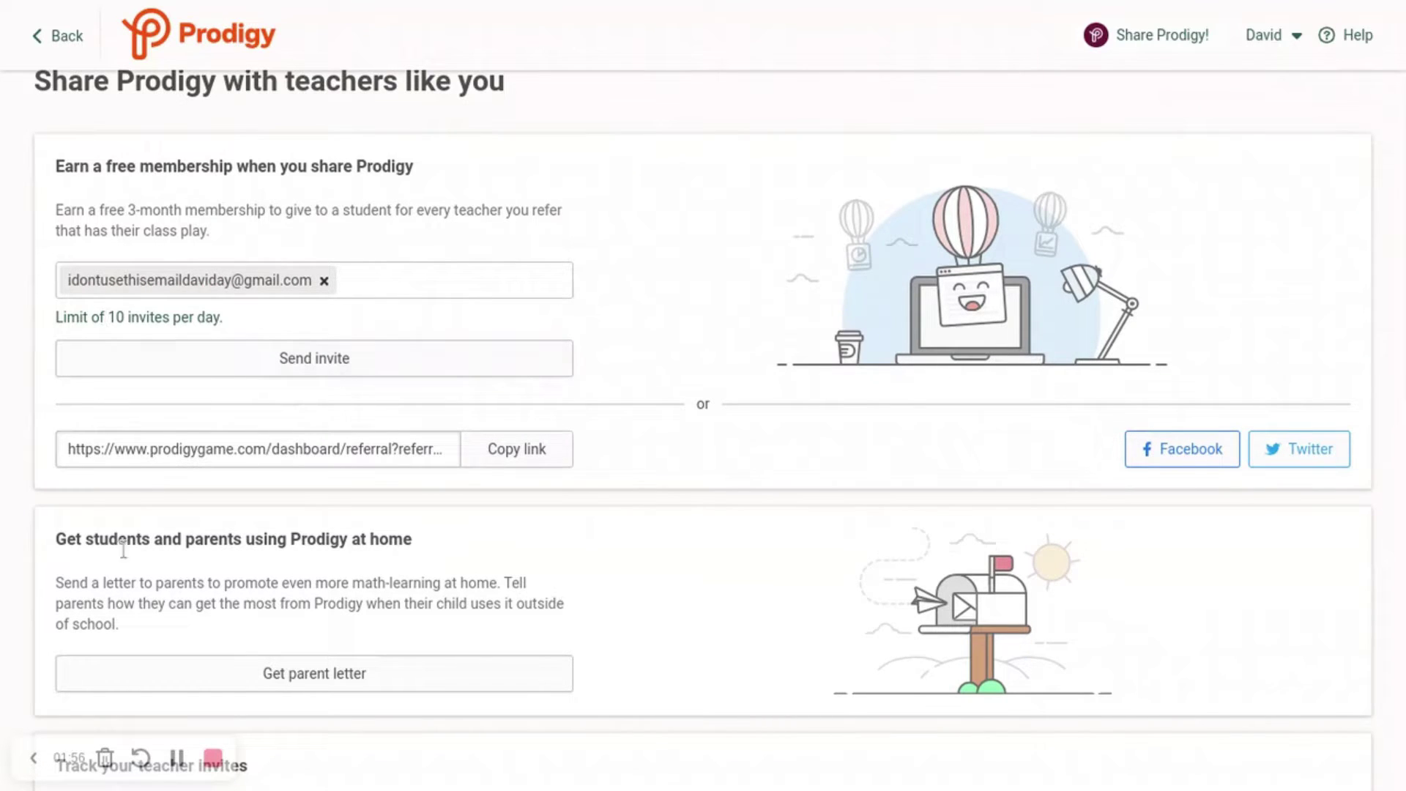
{"action": "scroll", "coordinate": [338, 501], "scroll_direction": "down", "scroll_amount": 1}
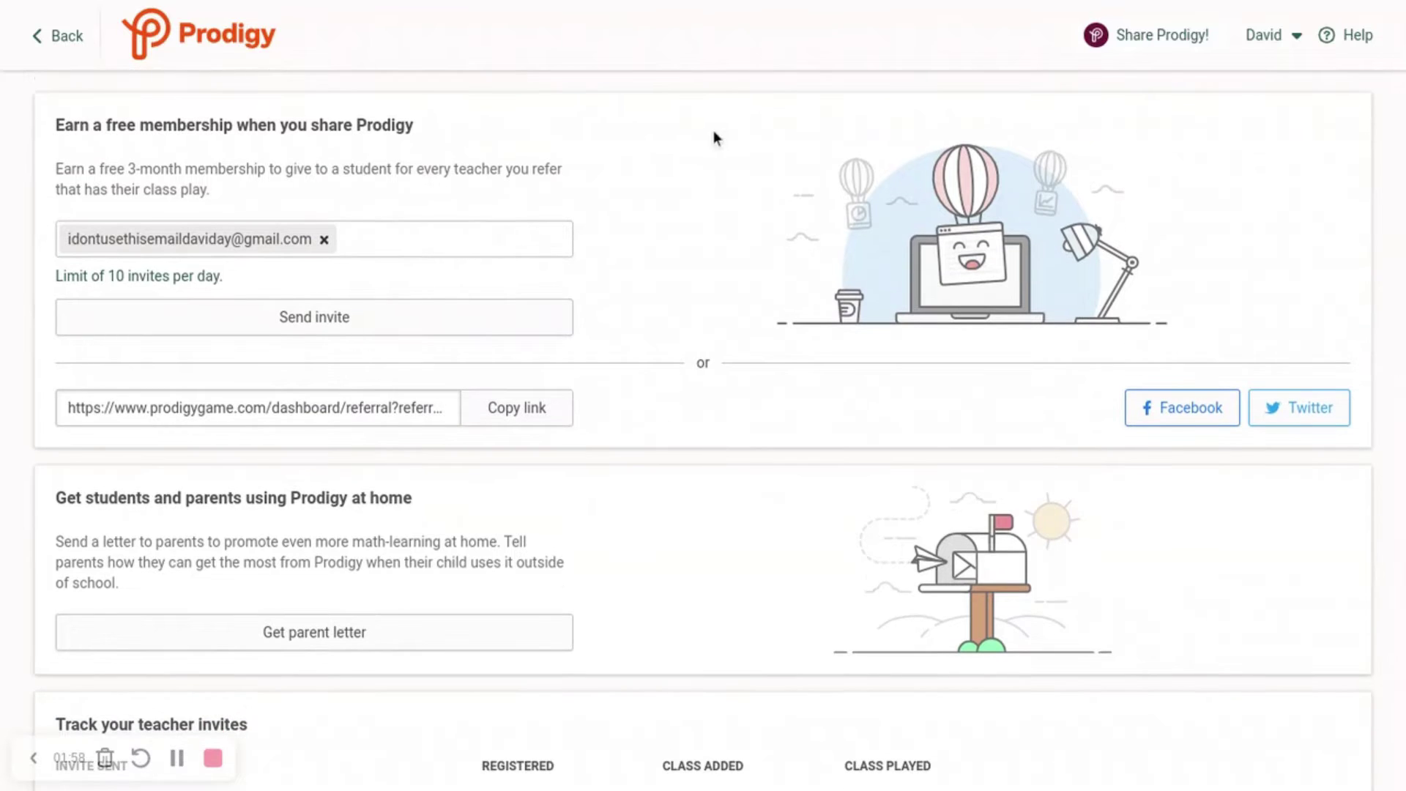
{"action": "left_click", "coordinate": [280, 313]}
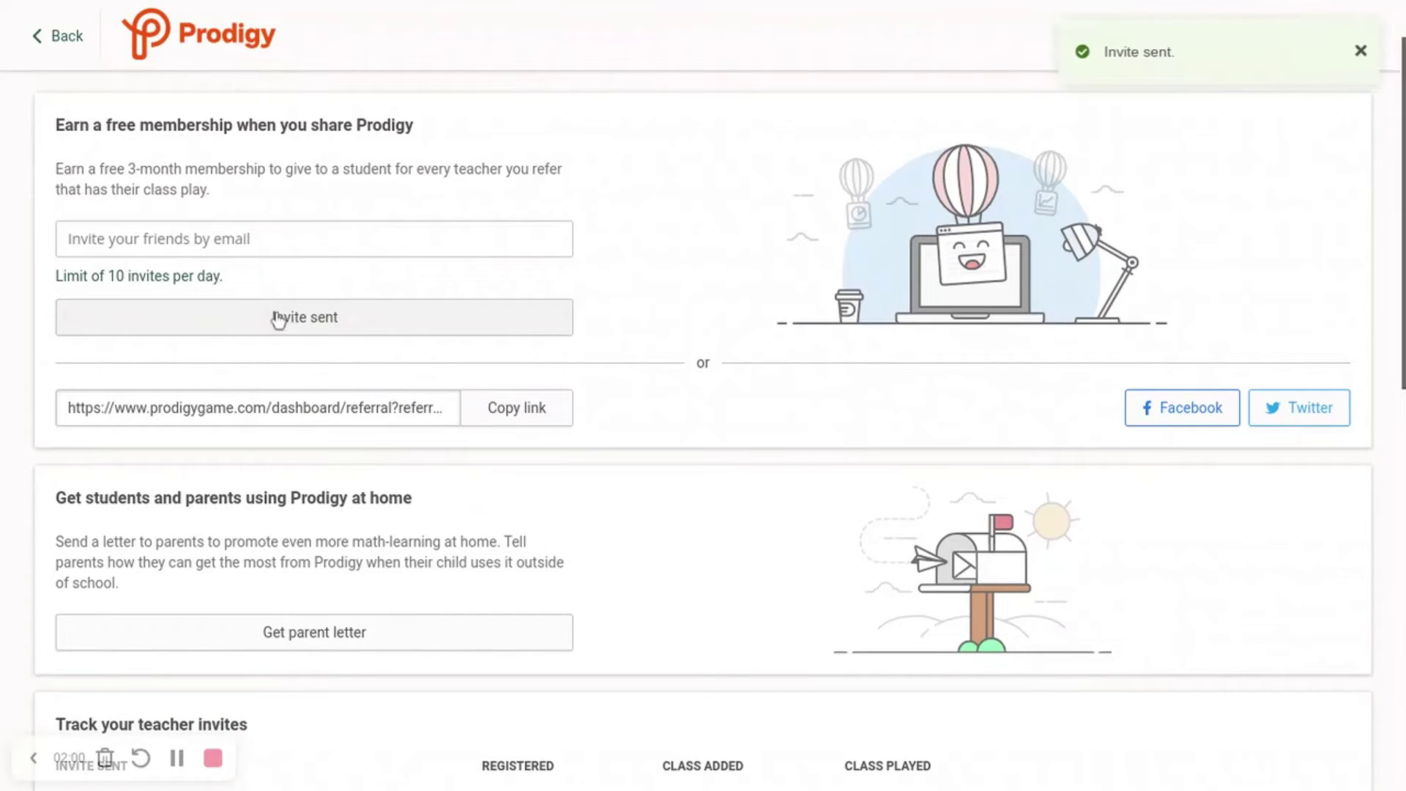
{"action": "scroll", "coordinate": [213, 573], "scroll_direction": "down", "scroll_amount": 6}
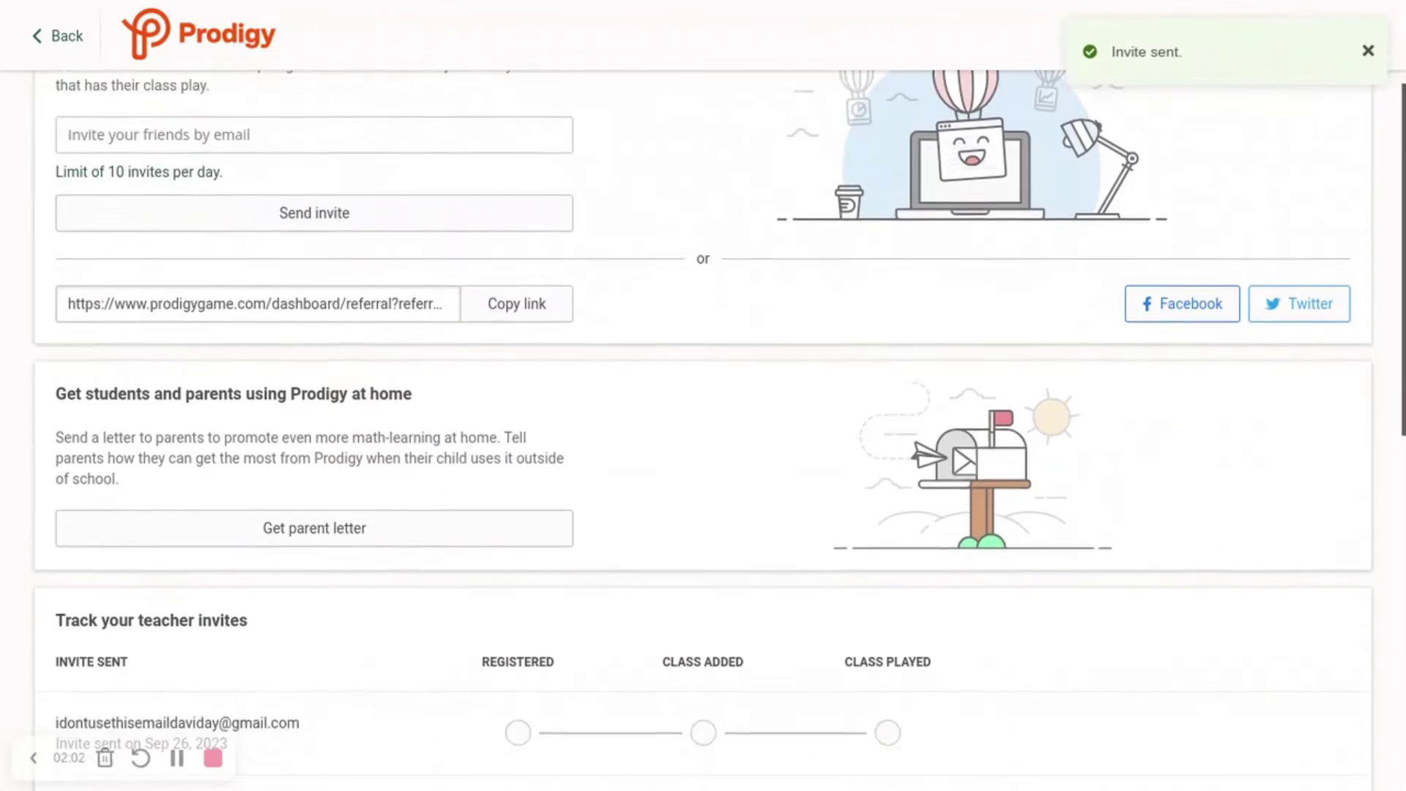
{"action": "key", "text": "ctrl+Tab"}
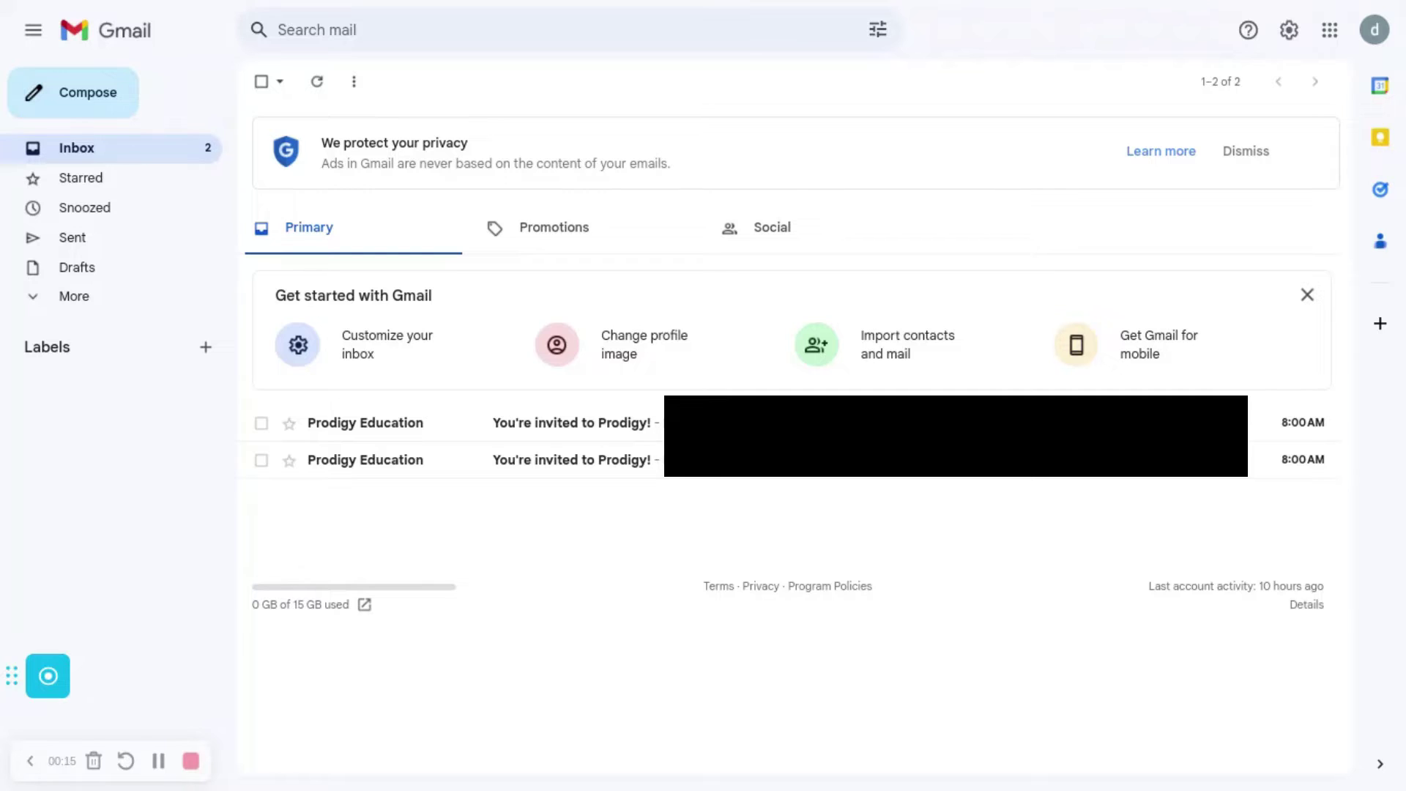
Step: Open the 'You're invited to Prodigy!' email and follow its 'Try it out' link
{"action": "left_click", "coordinate": [561, 437]}
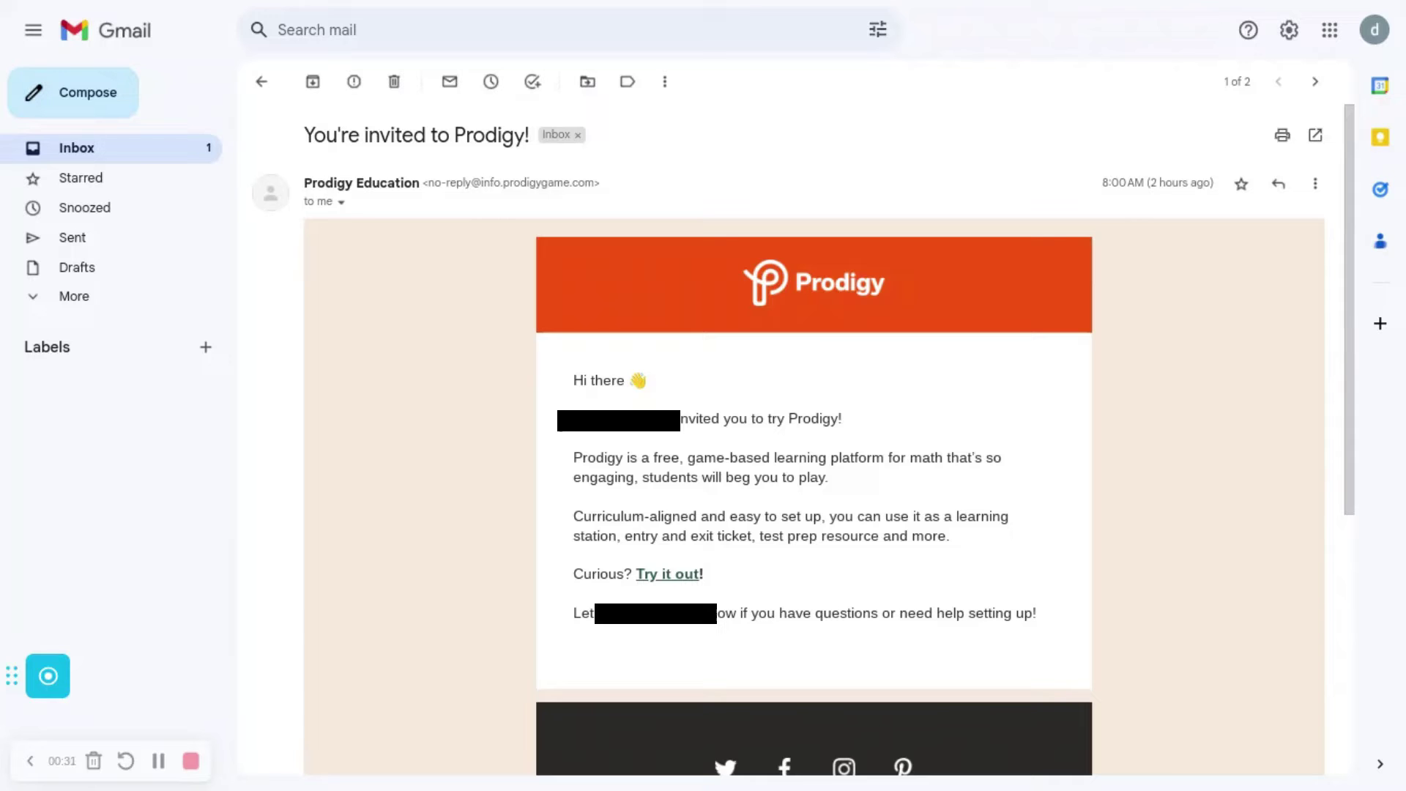
{"action": "left_click", "coordinate": [668, 574]}
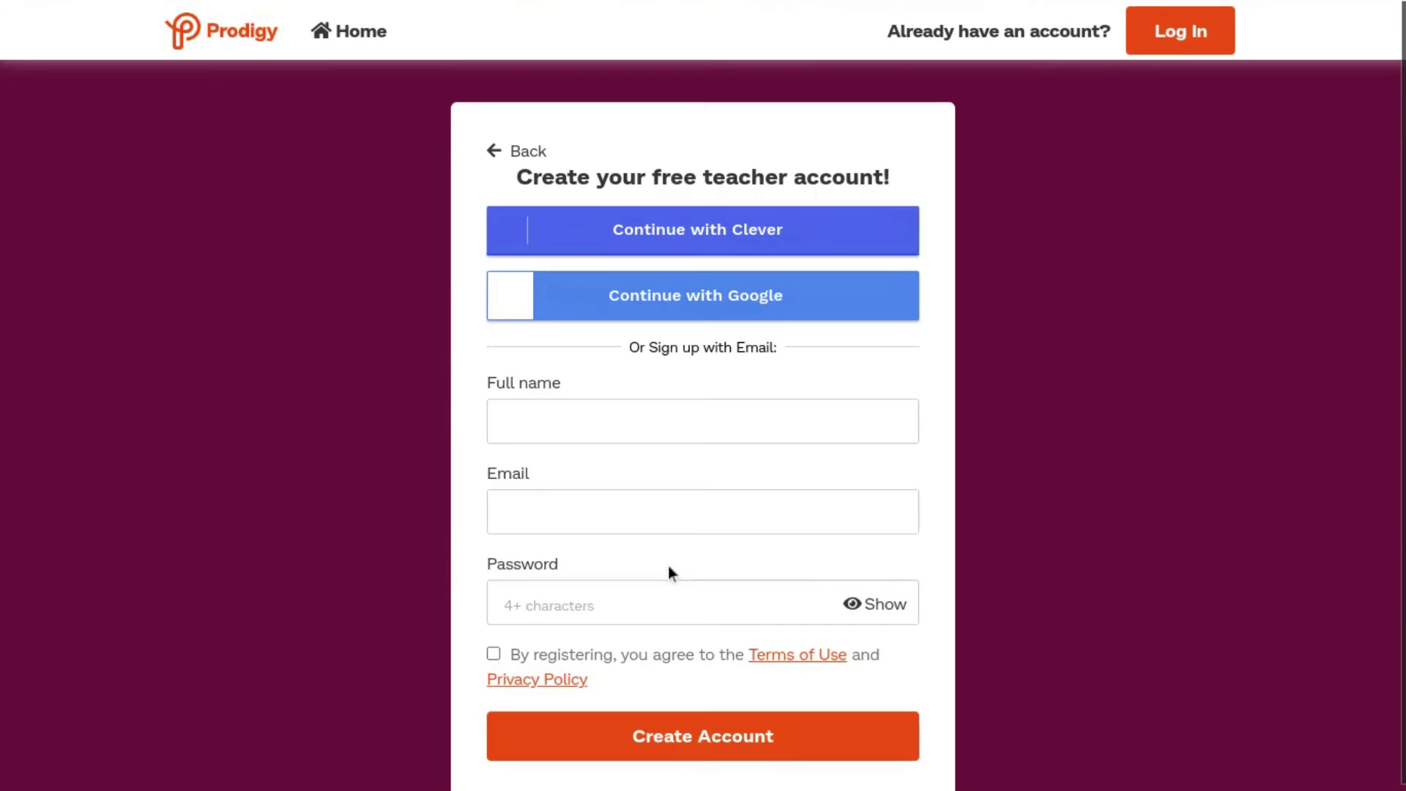
Step: Fill in the new teacher's full name, email and password, accept the Terms of Use, and create the account
{"action": "left_click", "coordinate": [661, 421]}
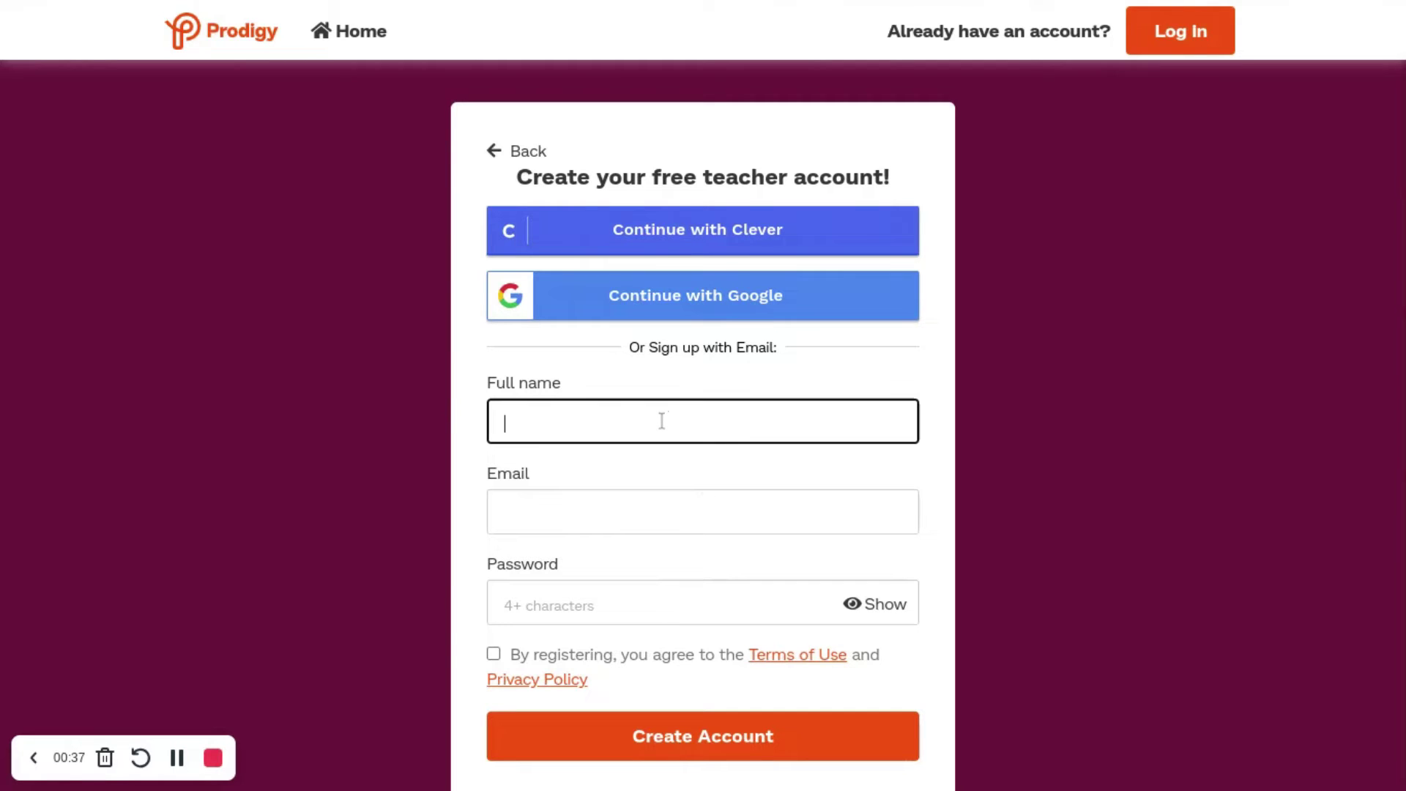
{"action": "type", "text": "kuyjtbrevwc"}
{"action": "left_click", "coordinate": [649, 522]}
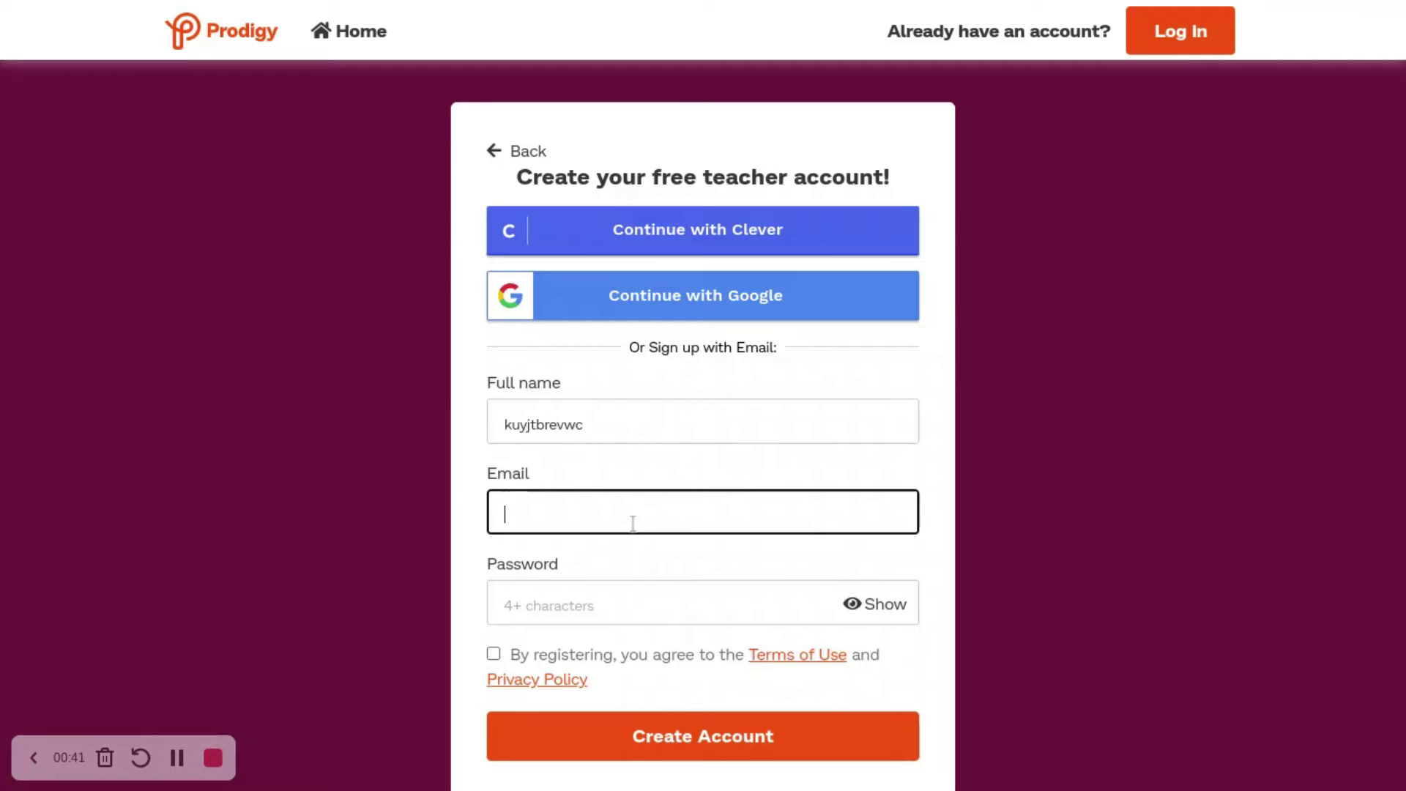
{"action": "left_click", "coordinate": [177, 757]}
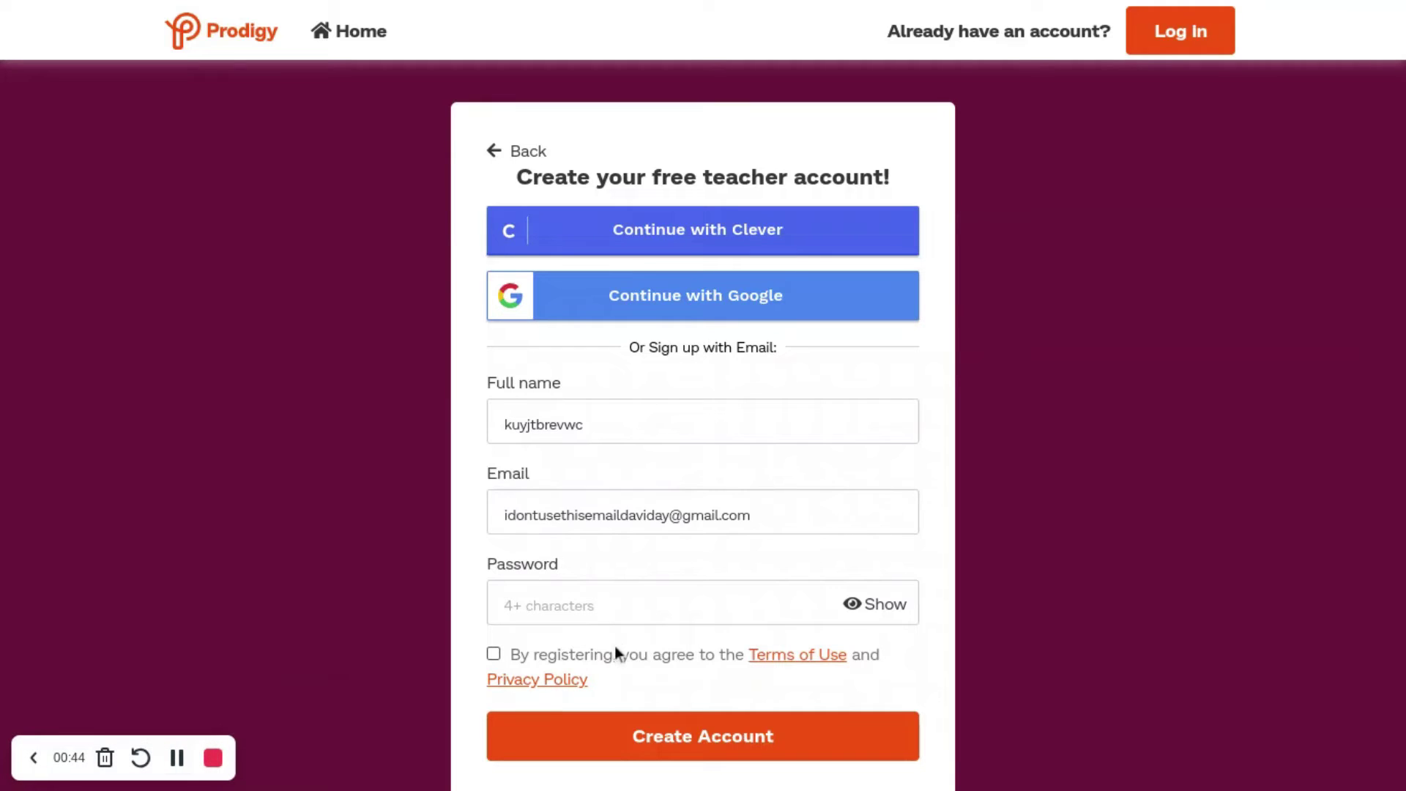
{"action": "left_click", "coordinate": [634, 620]}
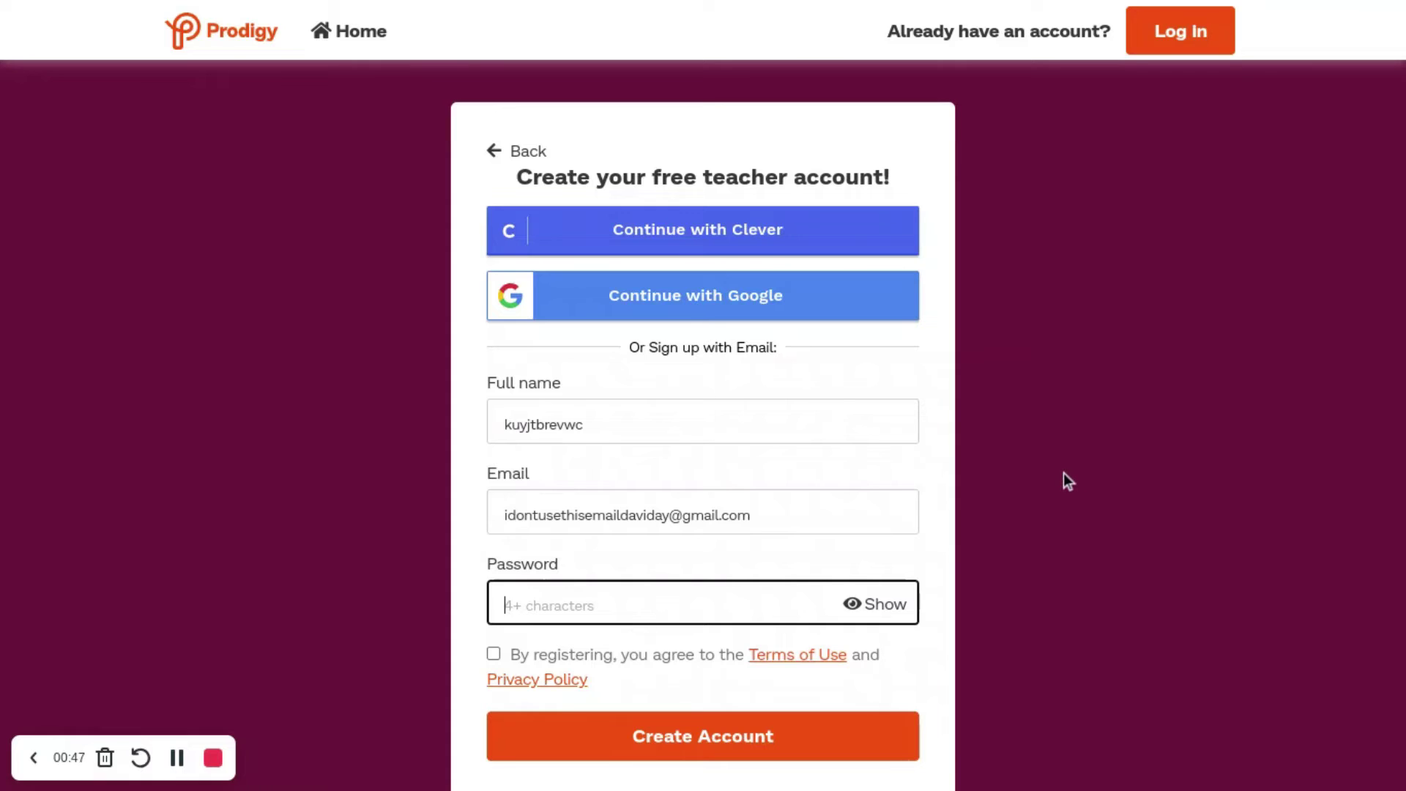
{"action": "type", "text": "**************"}
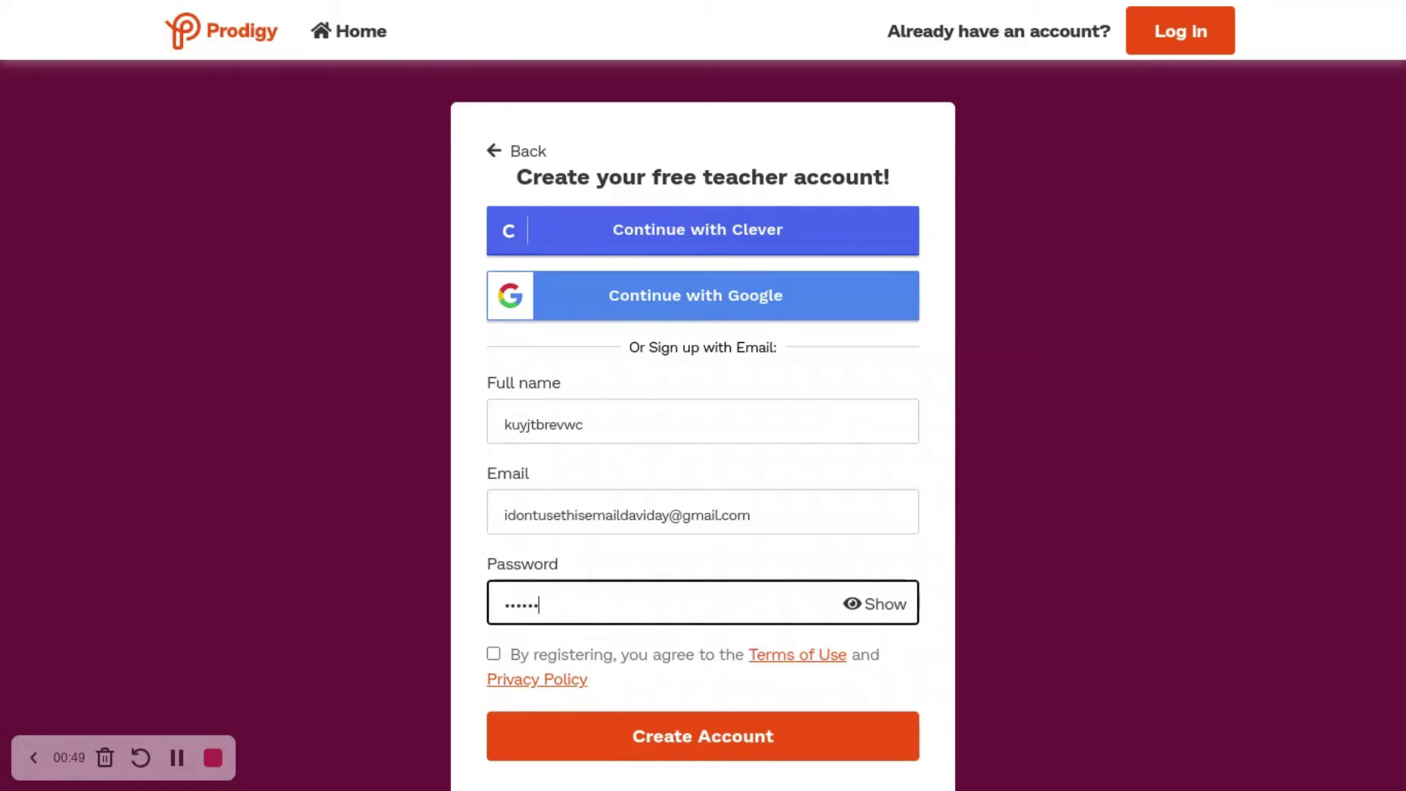
{"action": "type", "text": "***********************"}
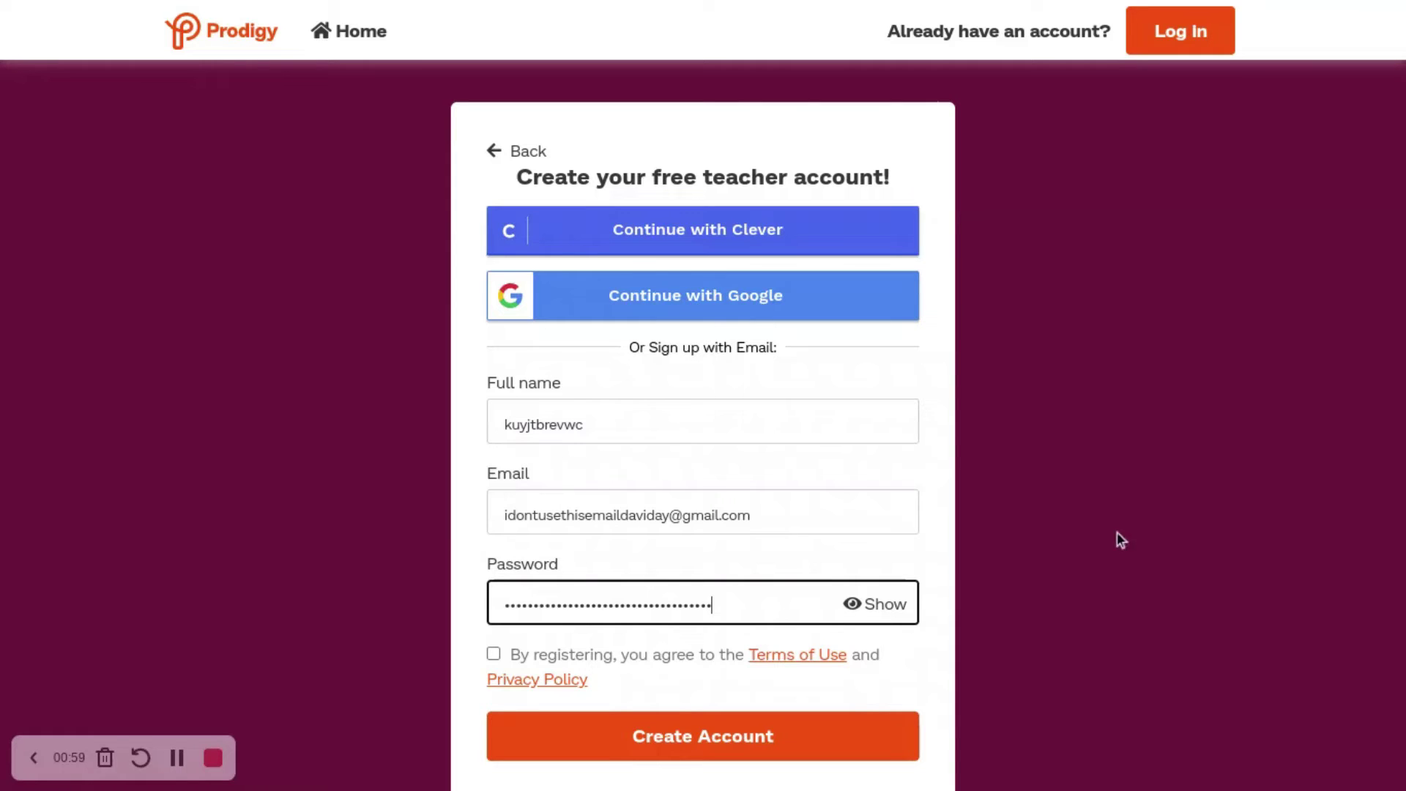
{"action": "left_click", "coordinate": [179, 758]}
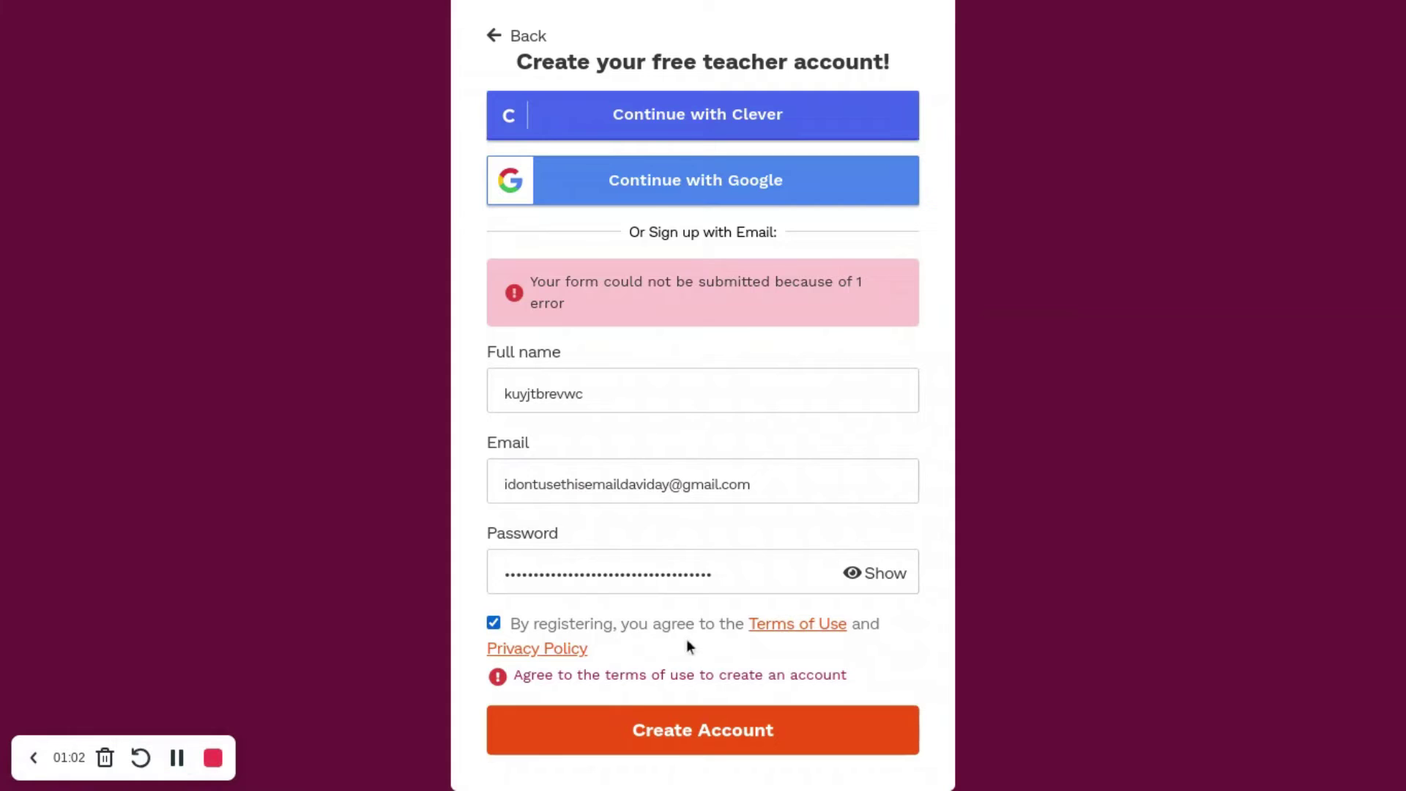
{"action": "left_click", "coordinate": [626, 726]}
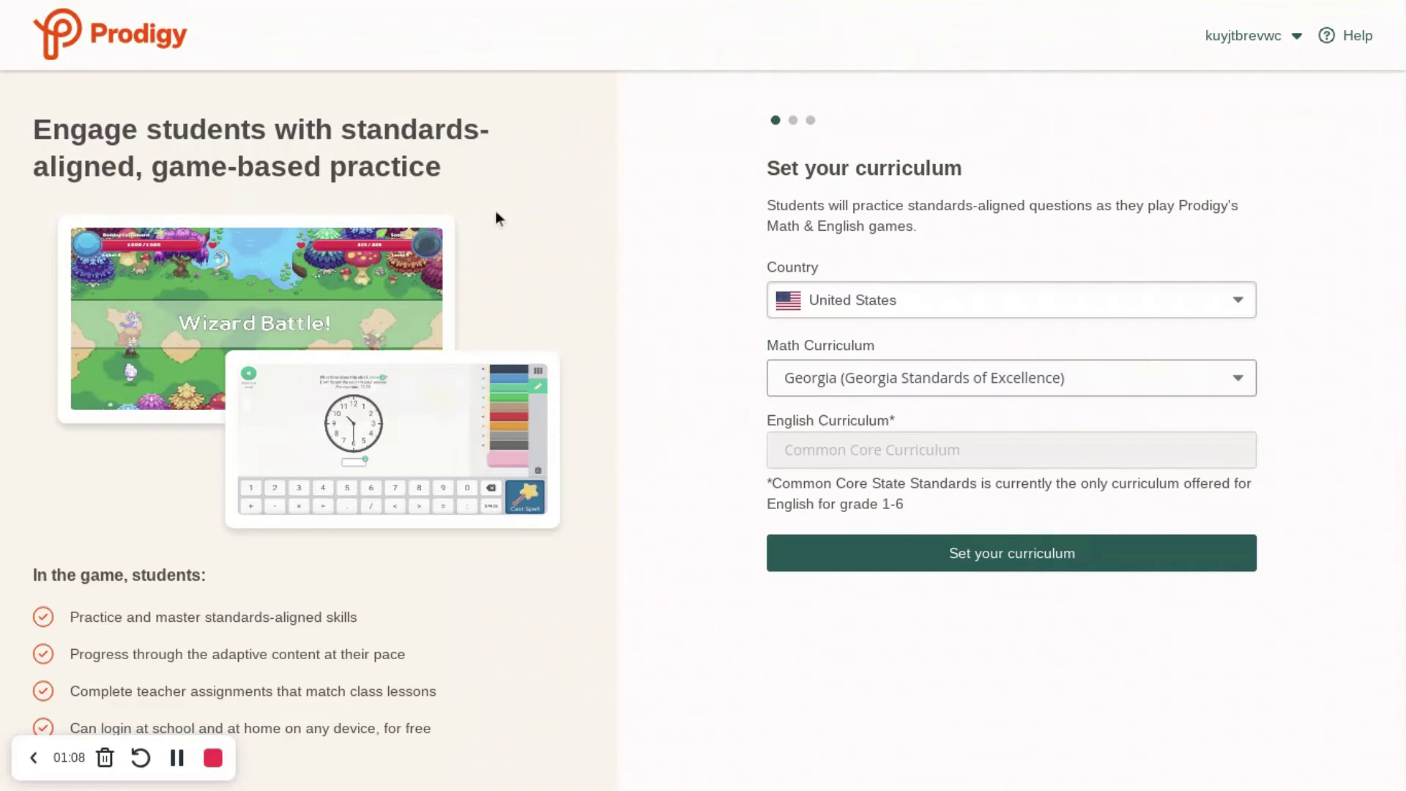
Step: Choose United States and Prodigy Math Curriculum (Default), then save the curriculum
{"action": "left_click", "coordinate": [884, 293]}
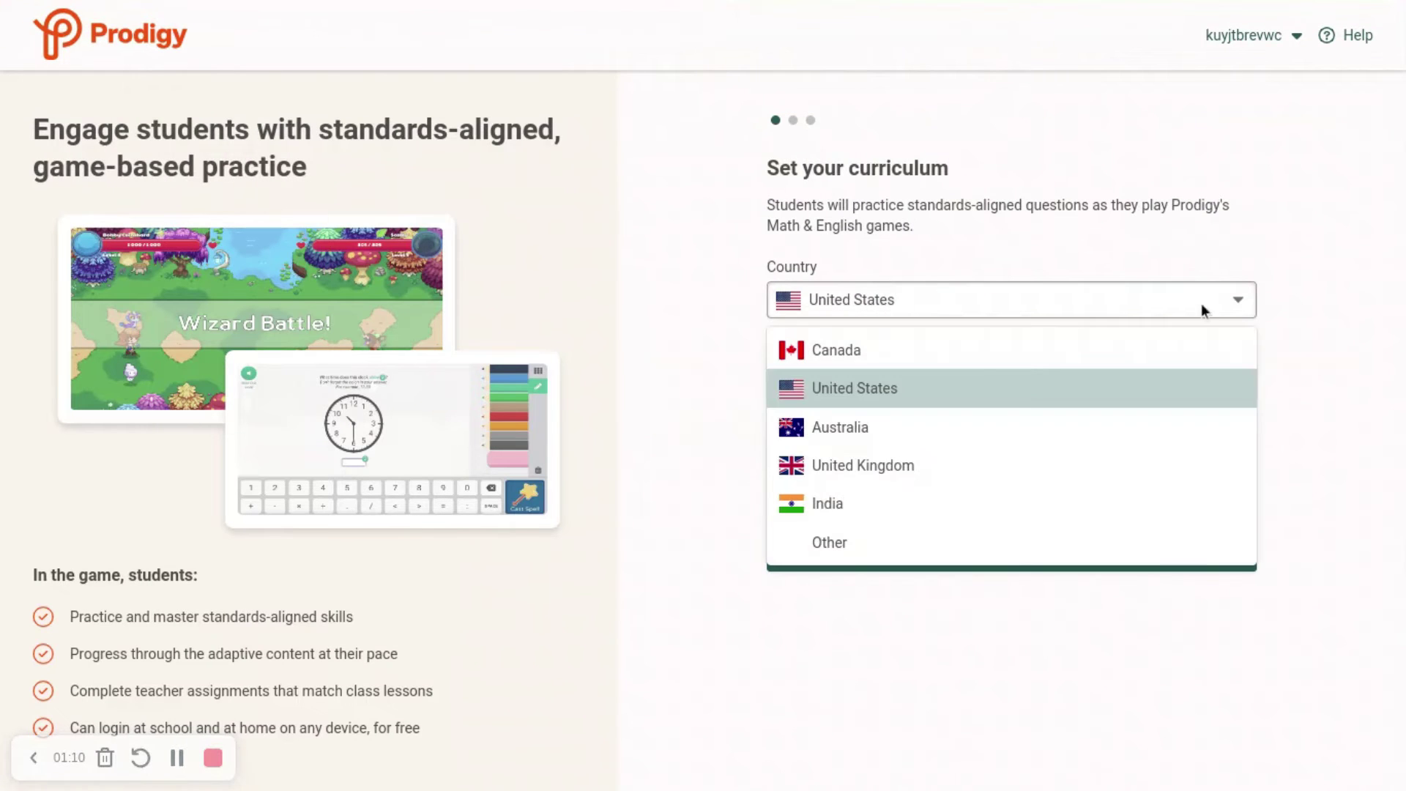
{"action": "left_click", "coordinate": [886, 386]}
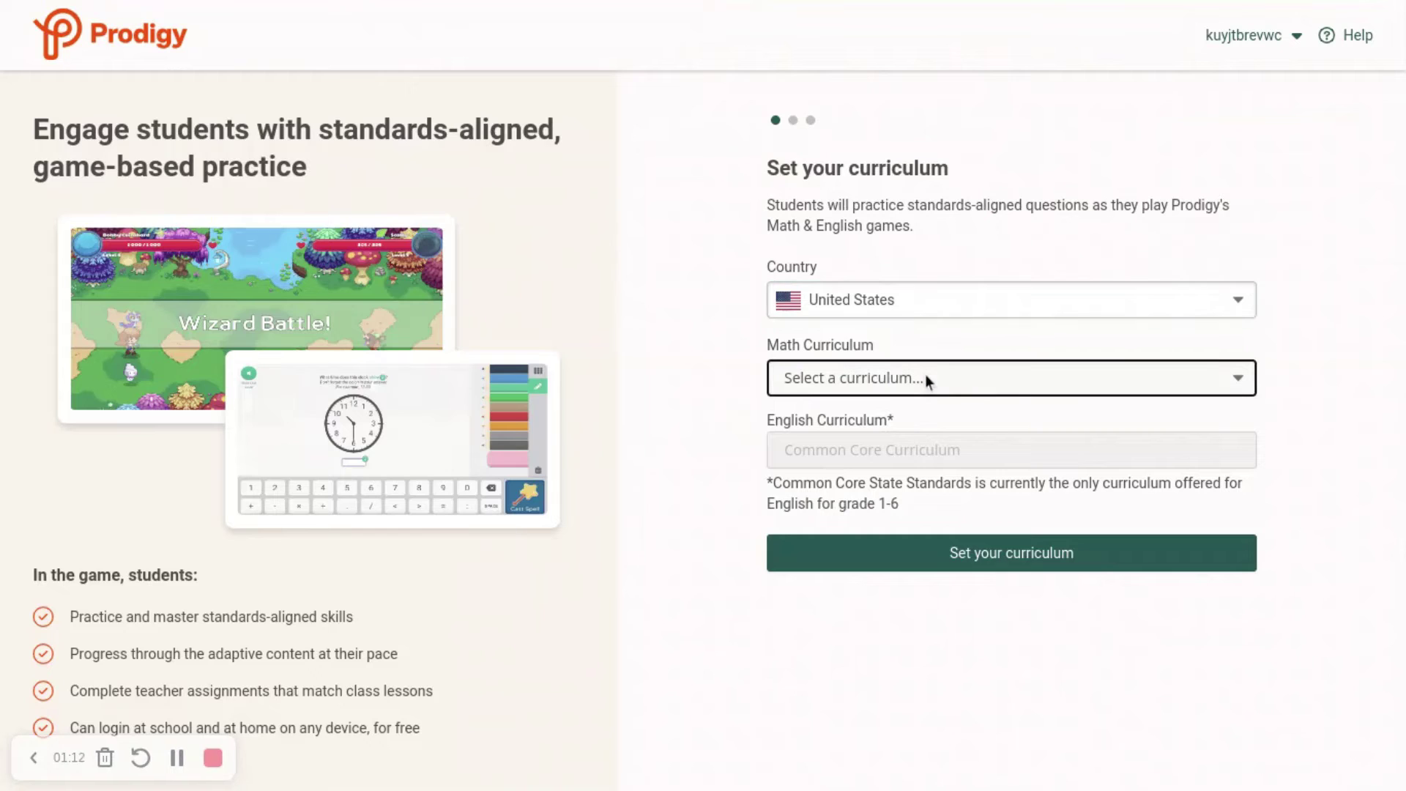
{"action": "left_click", "coordinate": [989, 394]}
{"action": "left_click", "coordinate": [857, 442]}
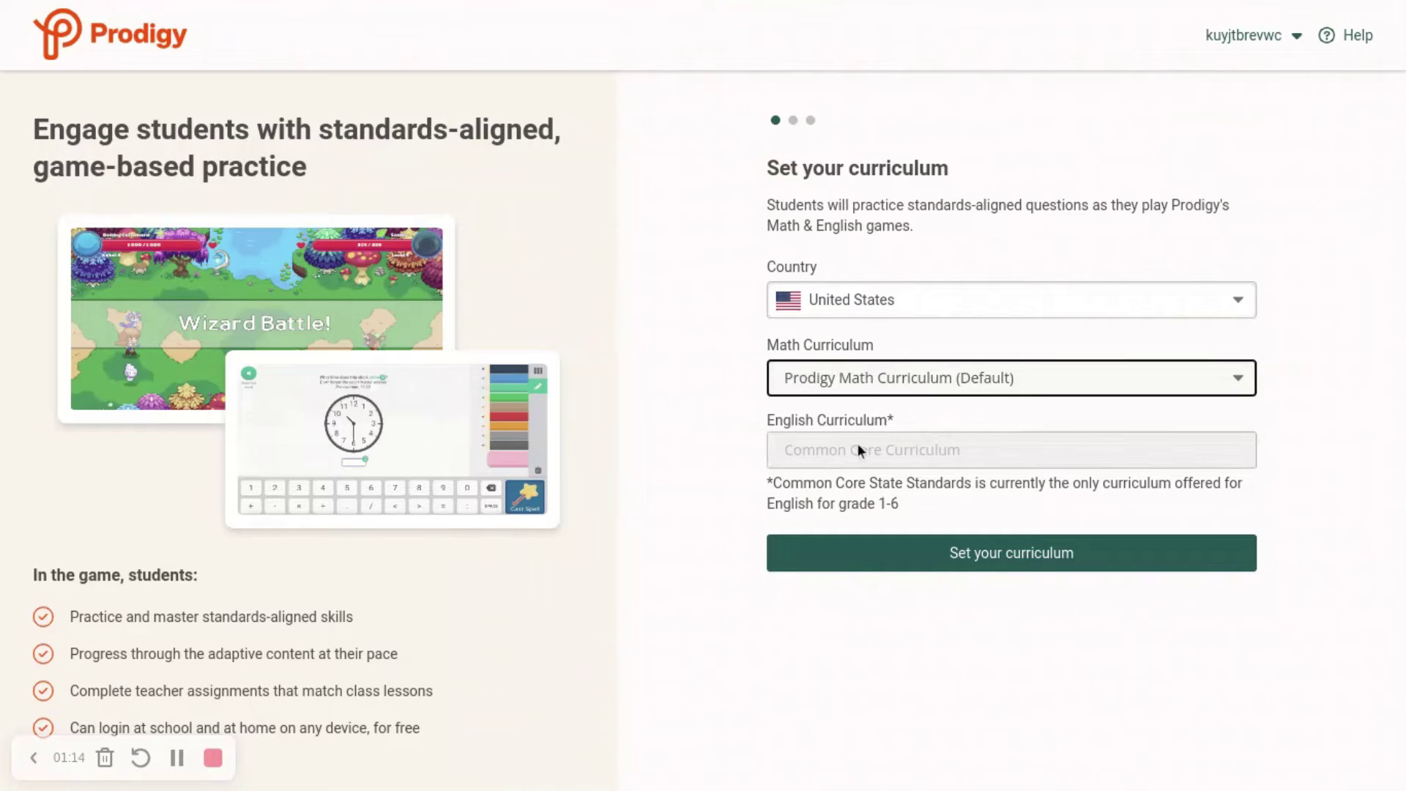
{"action": "left_click", "coordinate": [944, 555]}
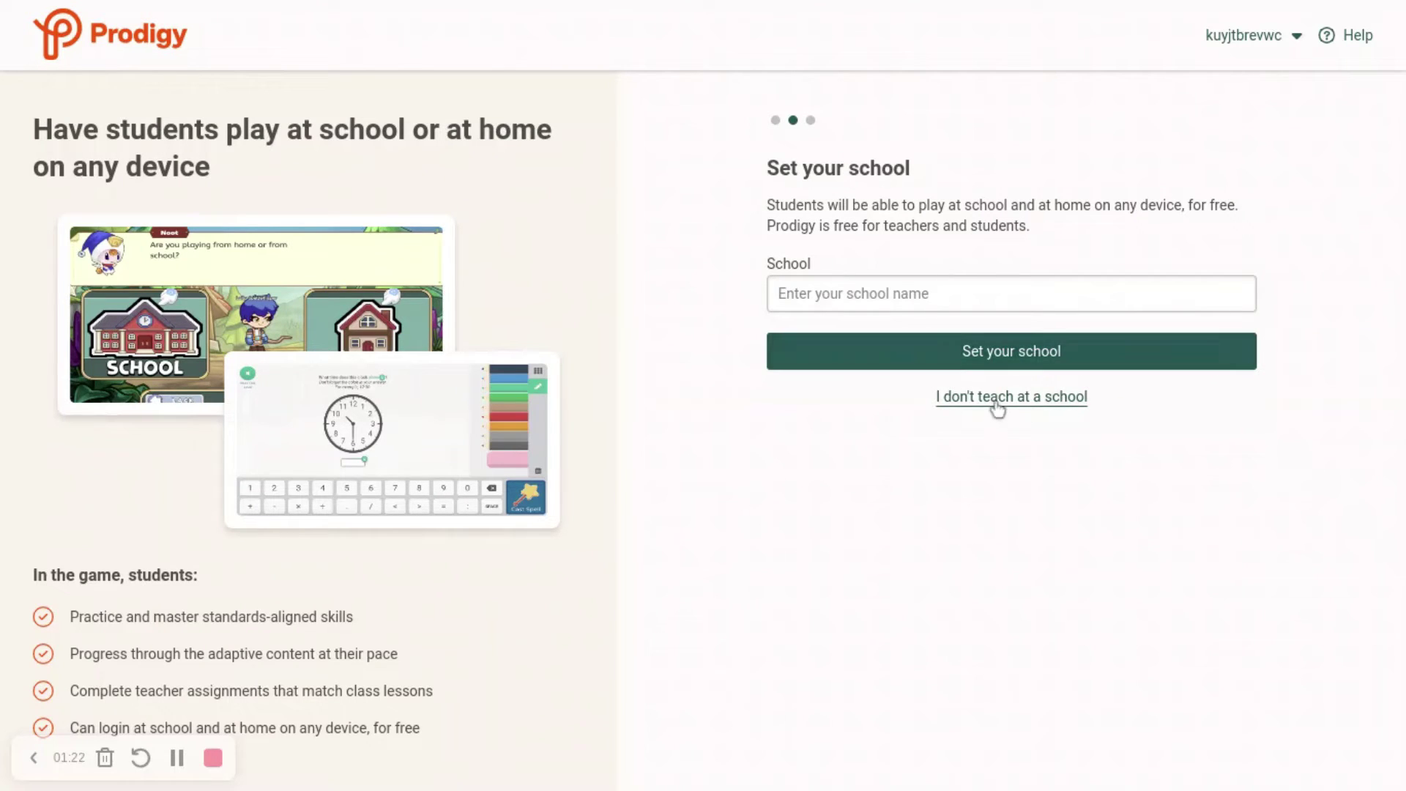
Step: Choose 'I don't teach at a school', then create class 'free membership' for 1st Grade
{"action": "left_click", "coordinate": [998, 399]}
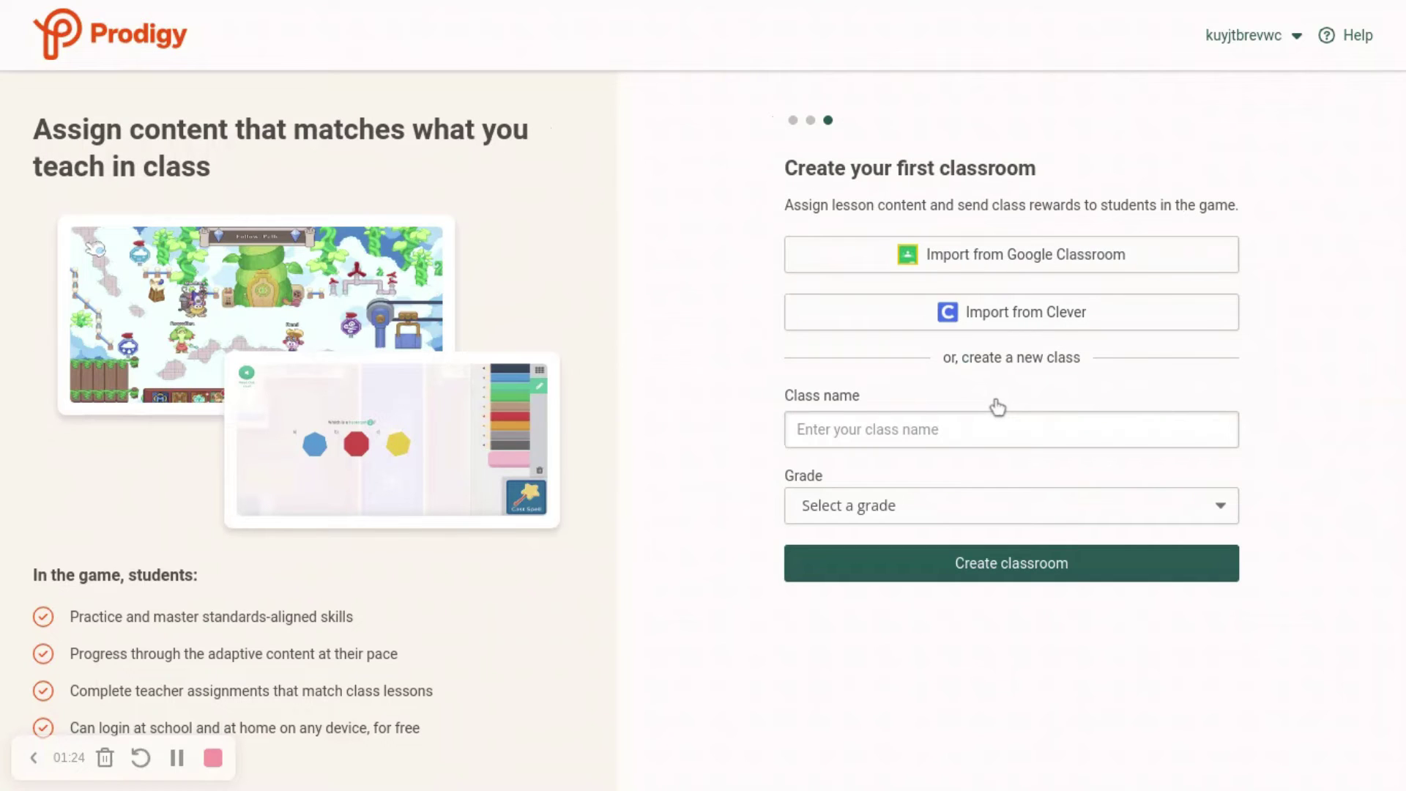
{"action": "left_click", "coordinate": [885, 437]}
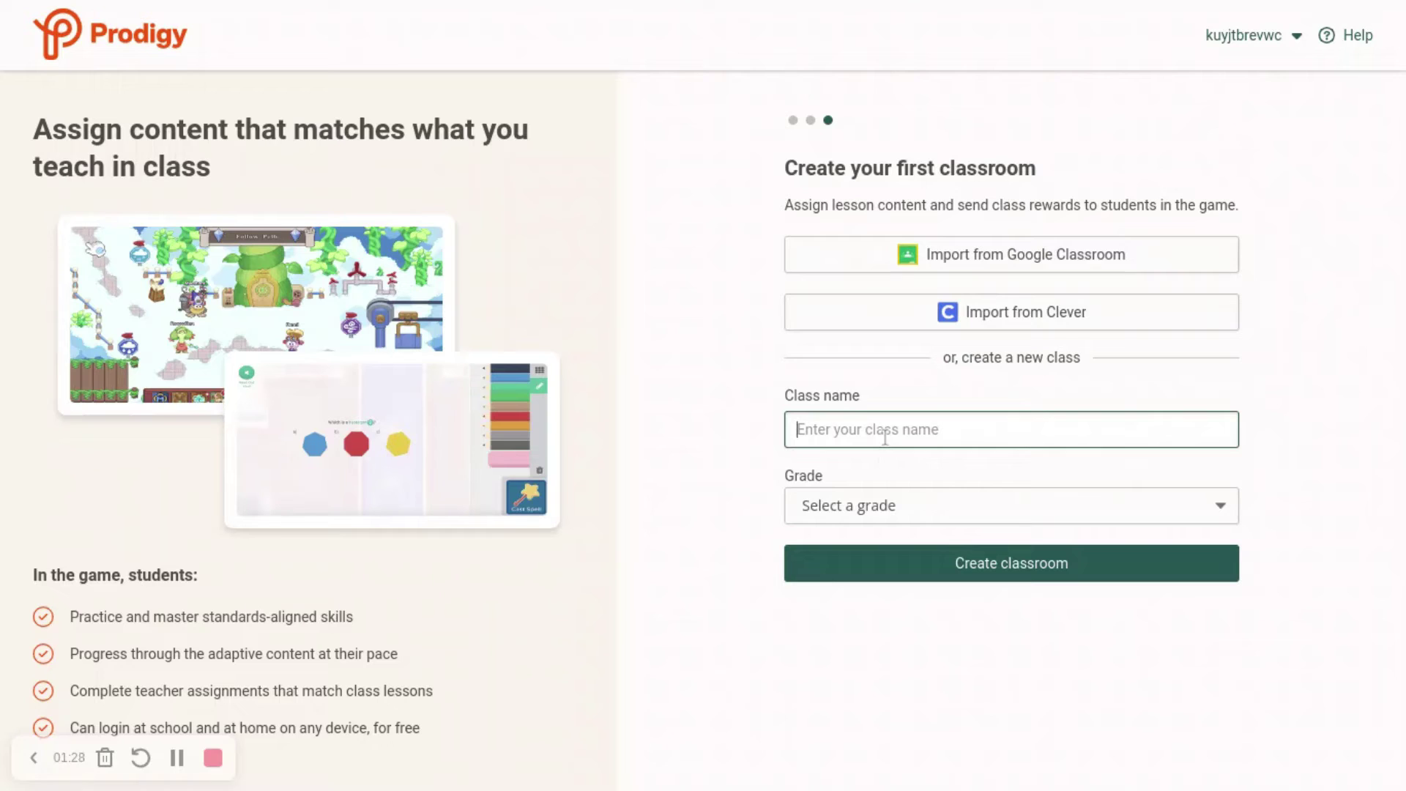
{"action": "type", "text": "free membe"}
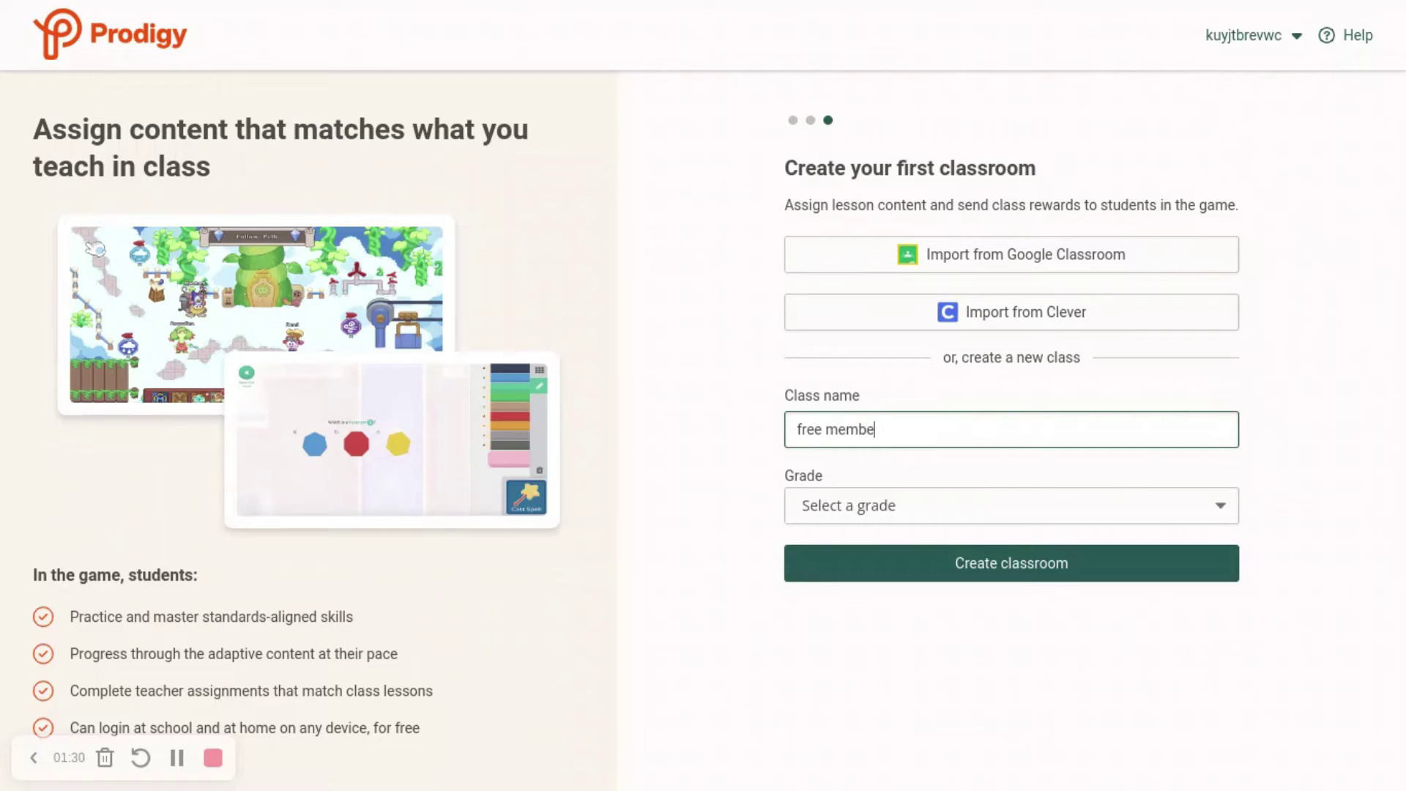
{"action": "type", "text": "rship"}
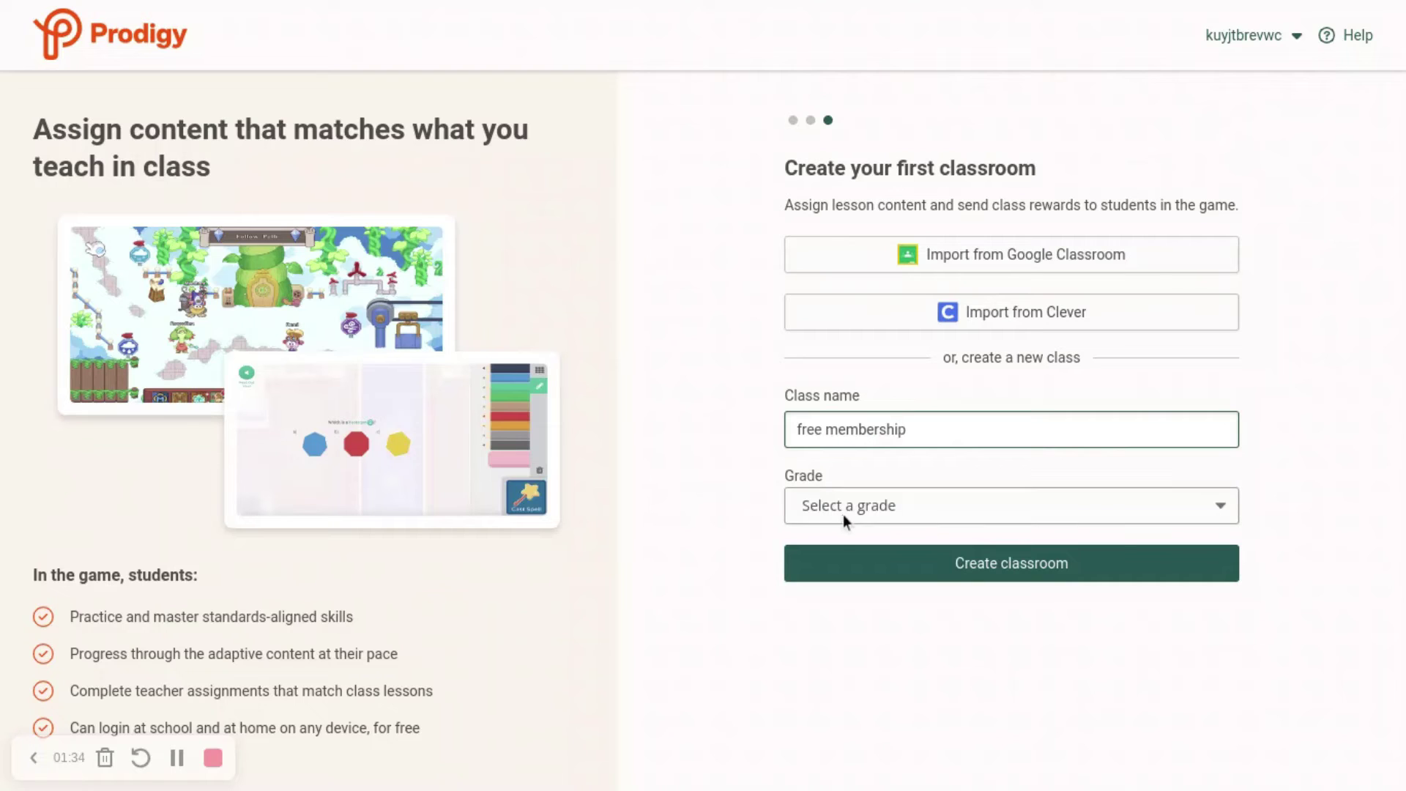
{"action": "left_click", "coordinate": [850, 511]}
{"action": "left_click", "coordinate": [790, 207]}
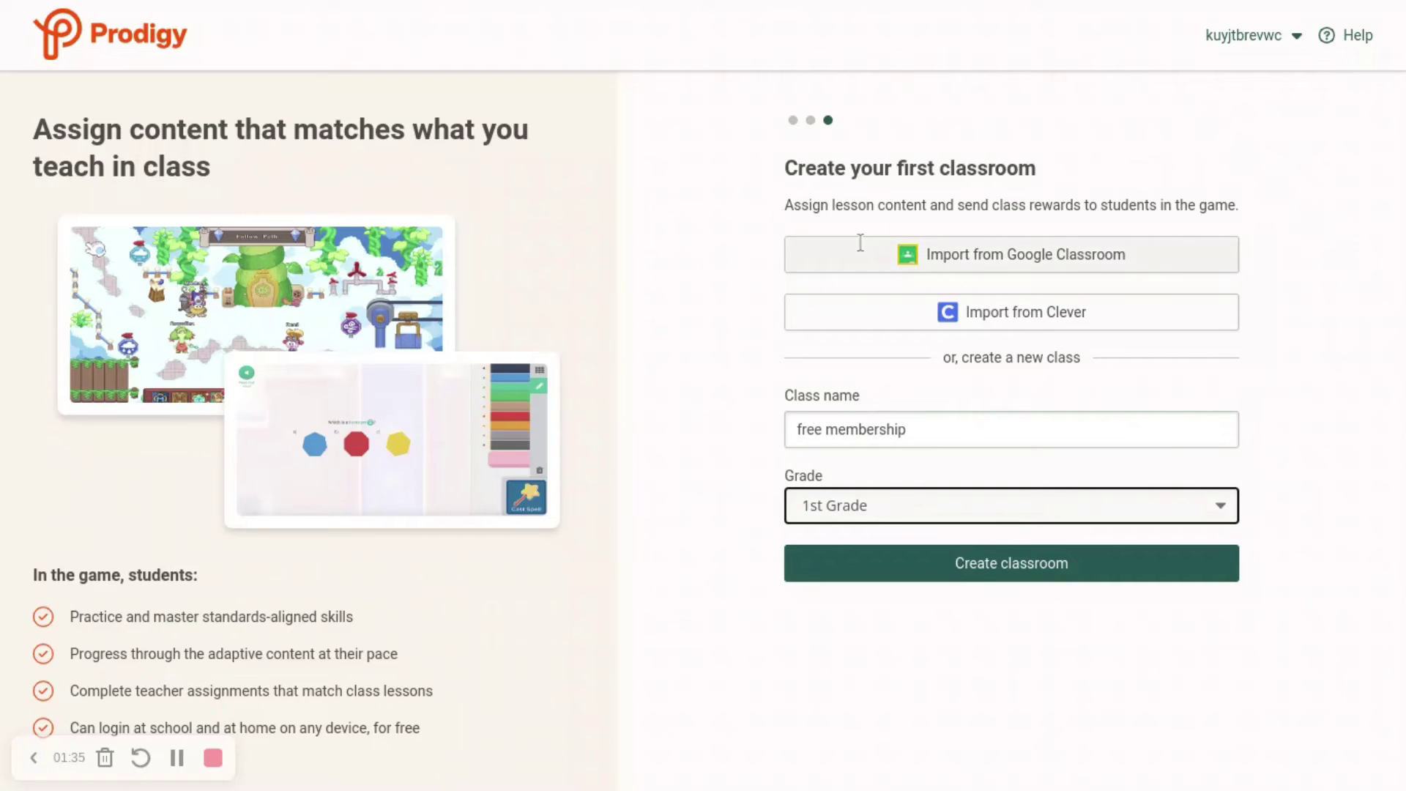
{"action": "left_click", "coordinate": [888, 568]}
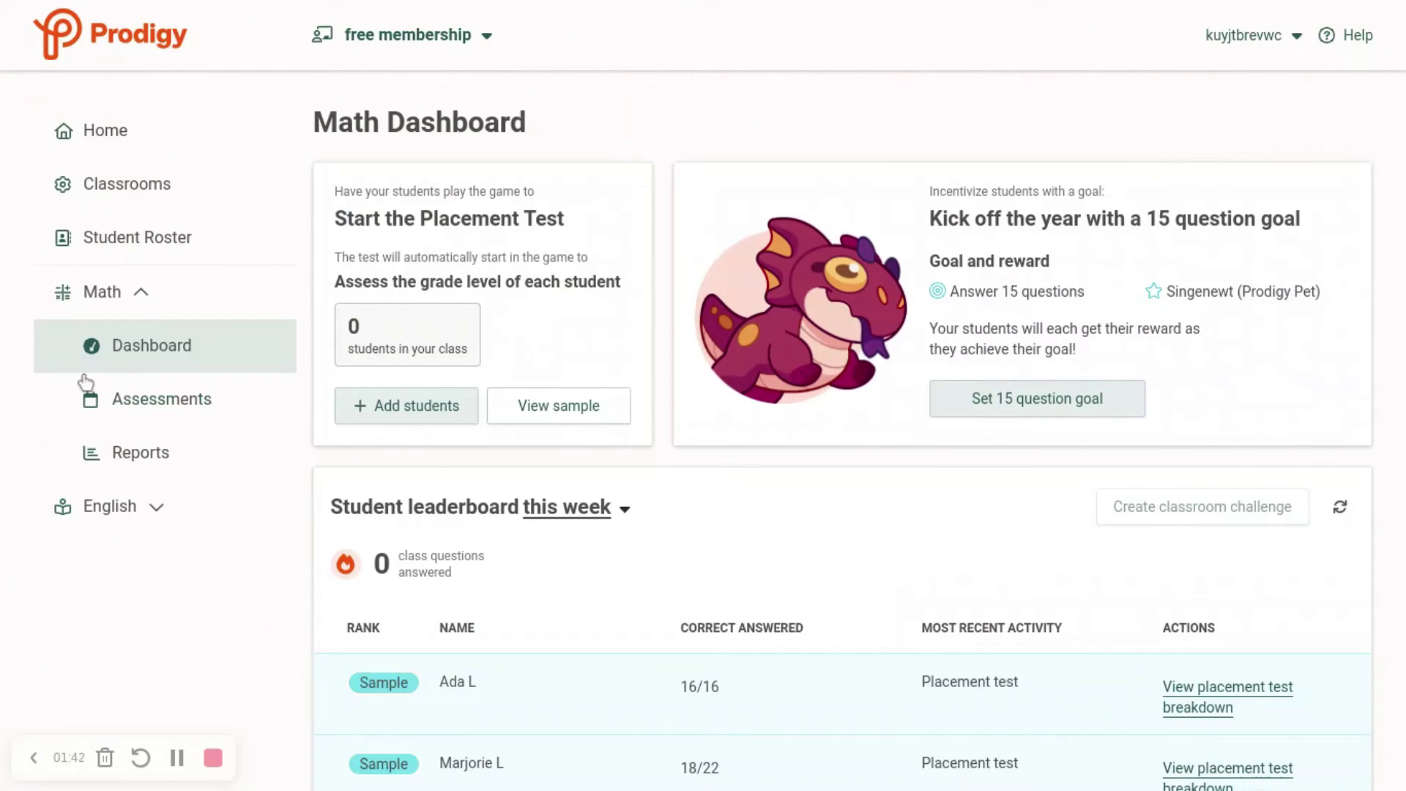
Step: Copy the class code from the Student Roster's Add students > Link accounts dialog, then close it
{"action": "left_click", "coordinate": [156, 249]}
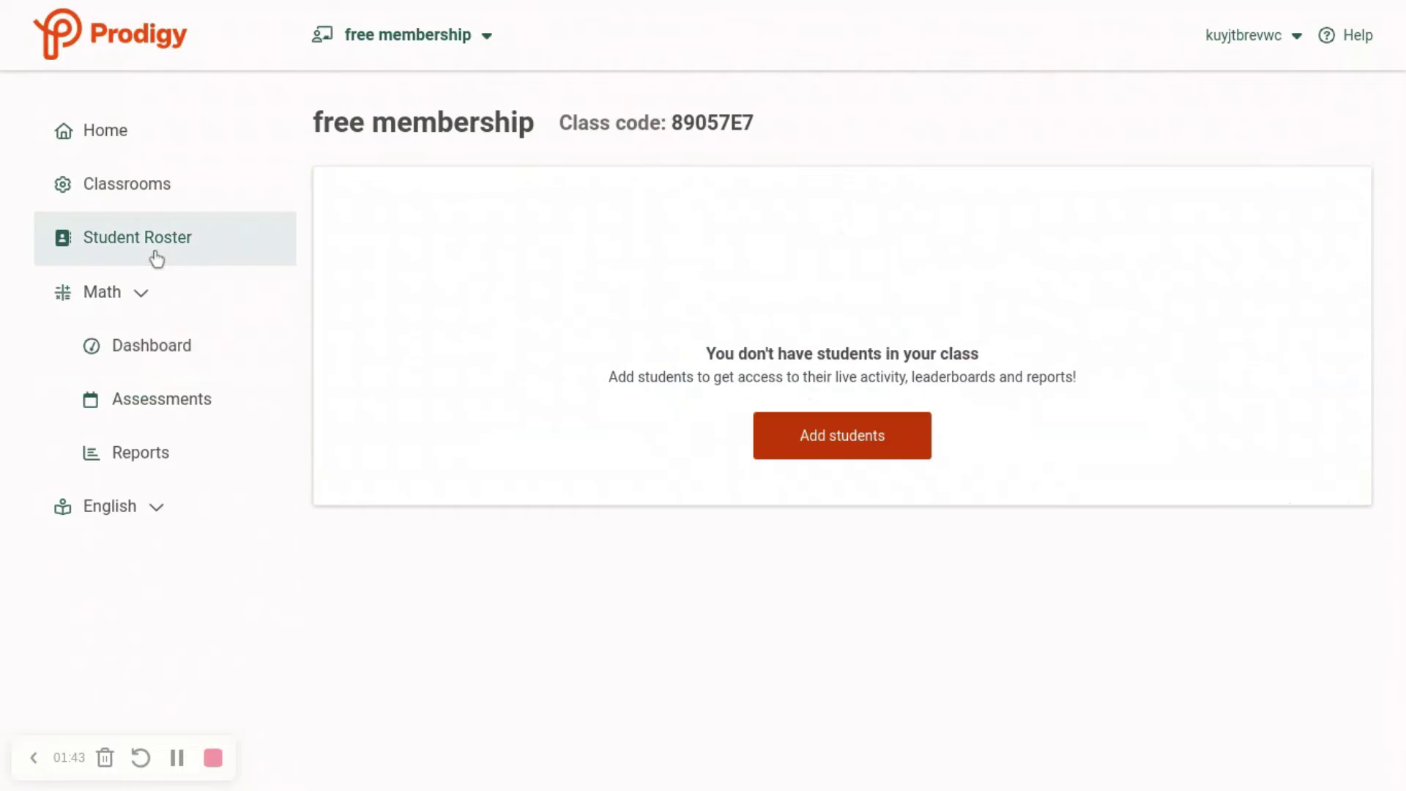
{"action": "left_click", "coordinate": [813, 435]}
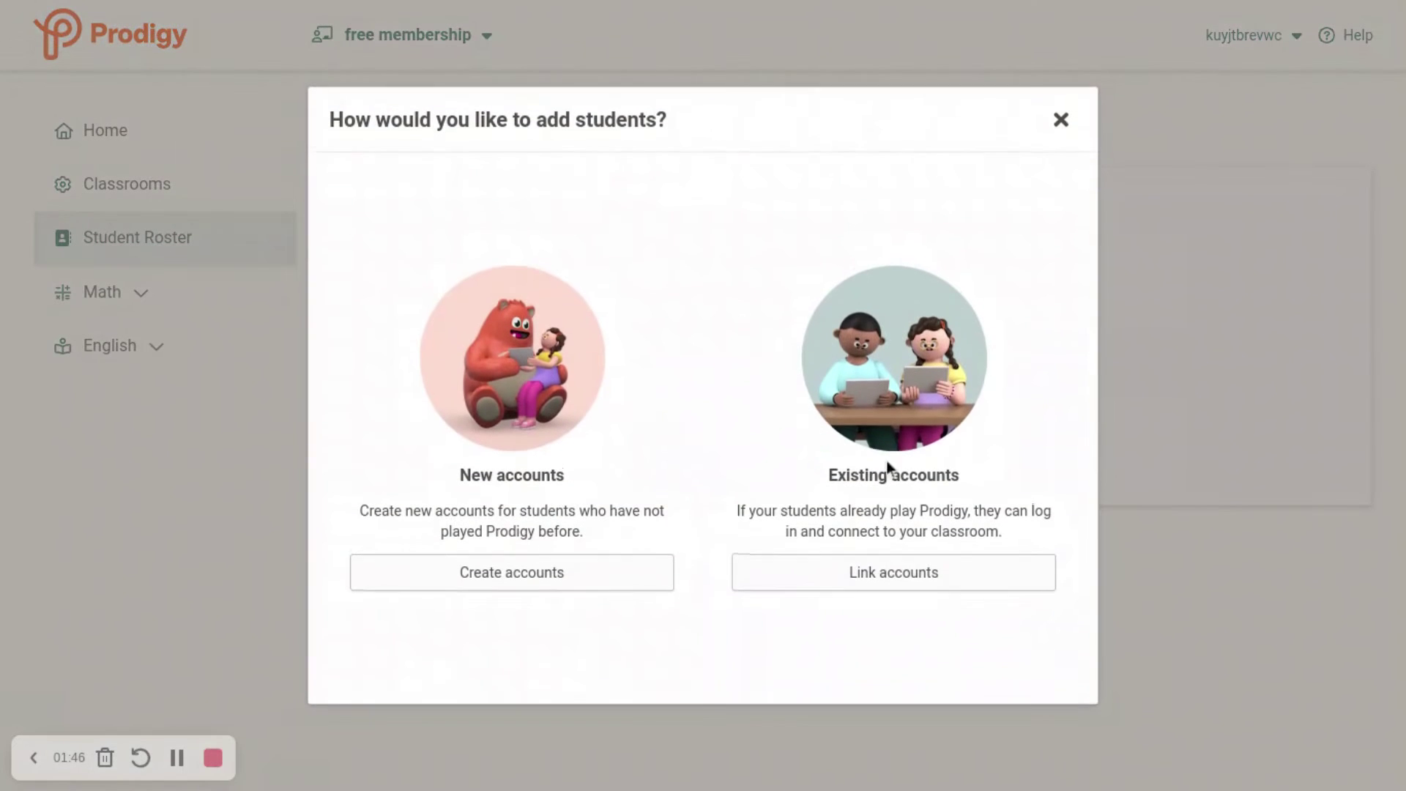
{"action": "left_click", "coordinate": [901, 583]}
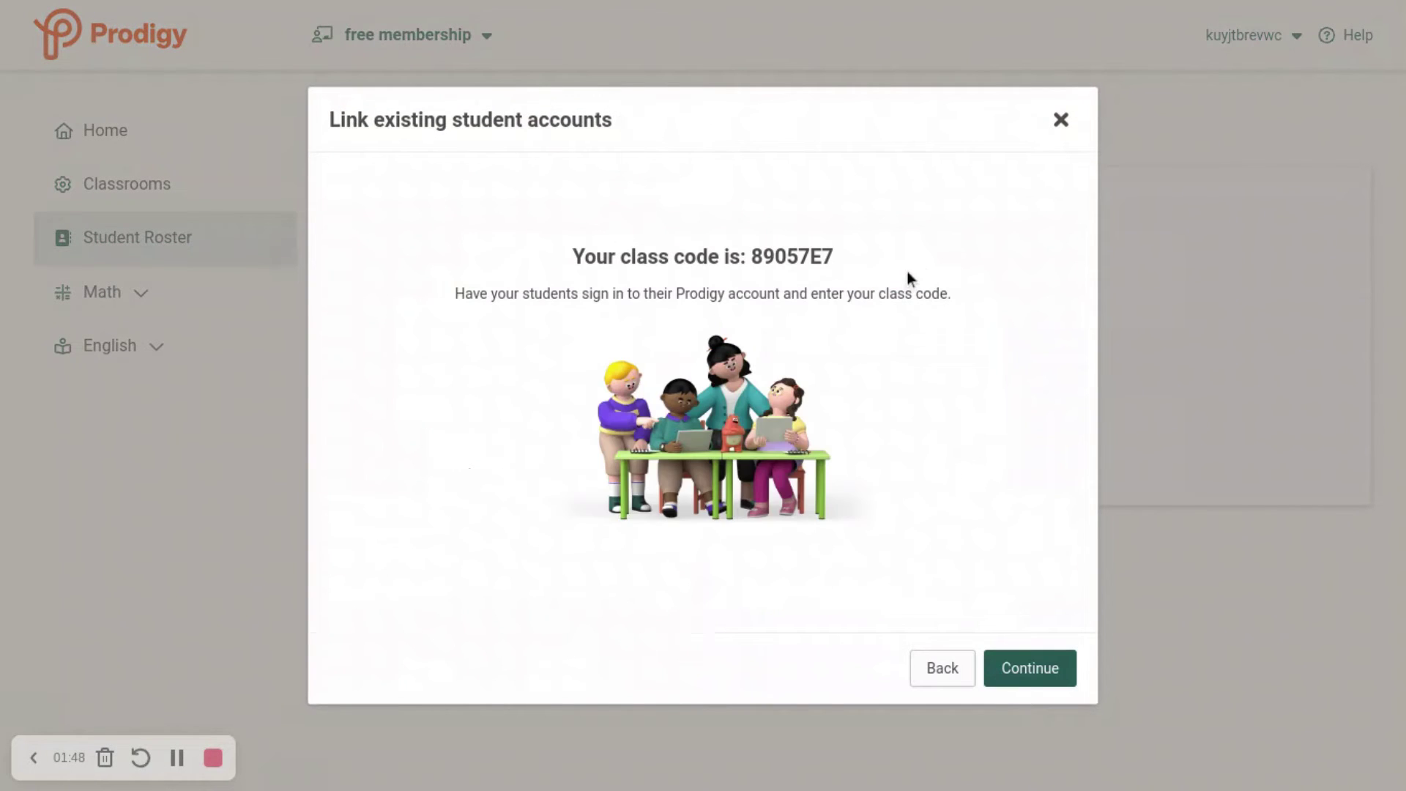
{"action": "double_click", "coordinate": [805, 259]}
{"action": "key", "text": "ctrl+c"}
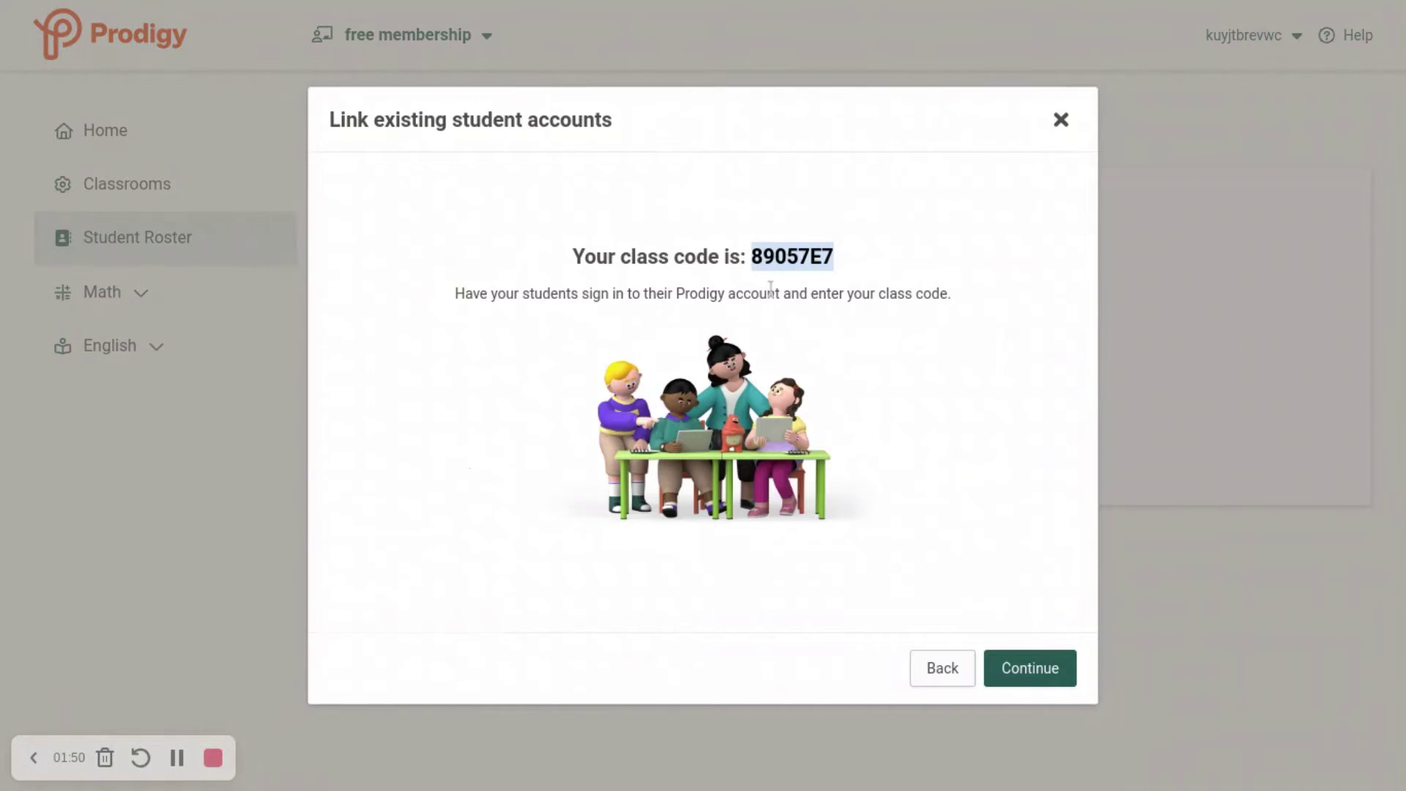
{"action": "key", "text": "Escape"}
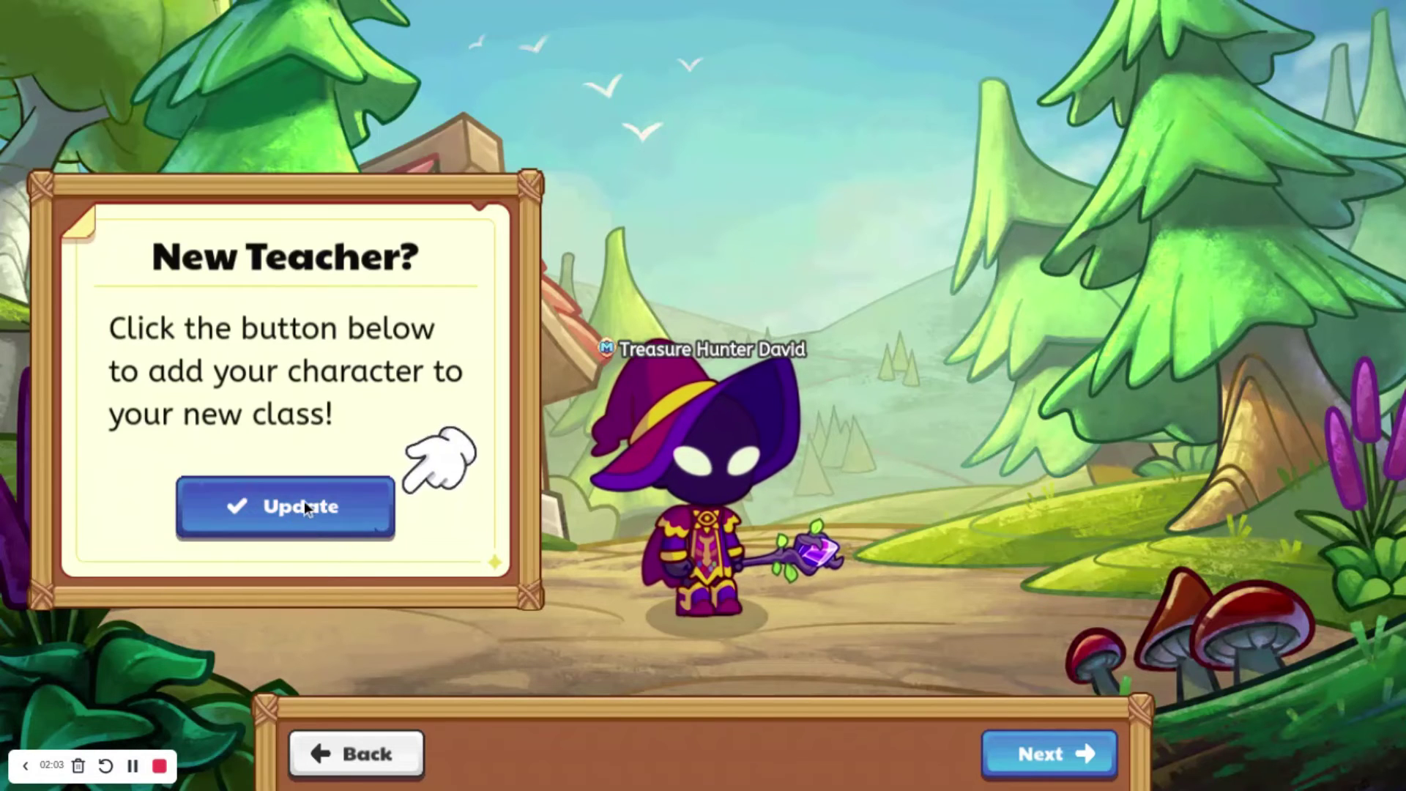
Step: Join the character to the new class with the pasted class code, then enter the Robox world
{"action": "left_click", "coordinate": [325, 501]}
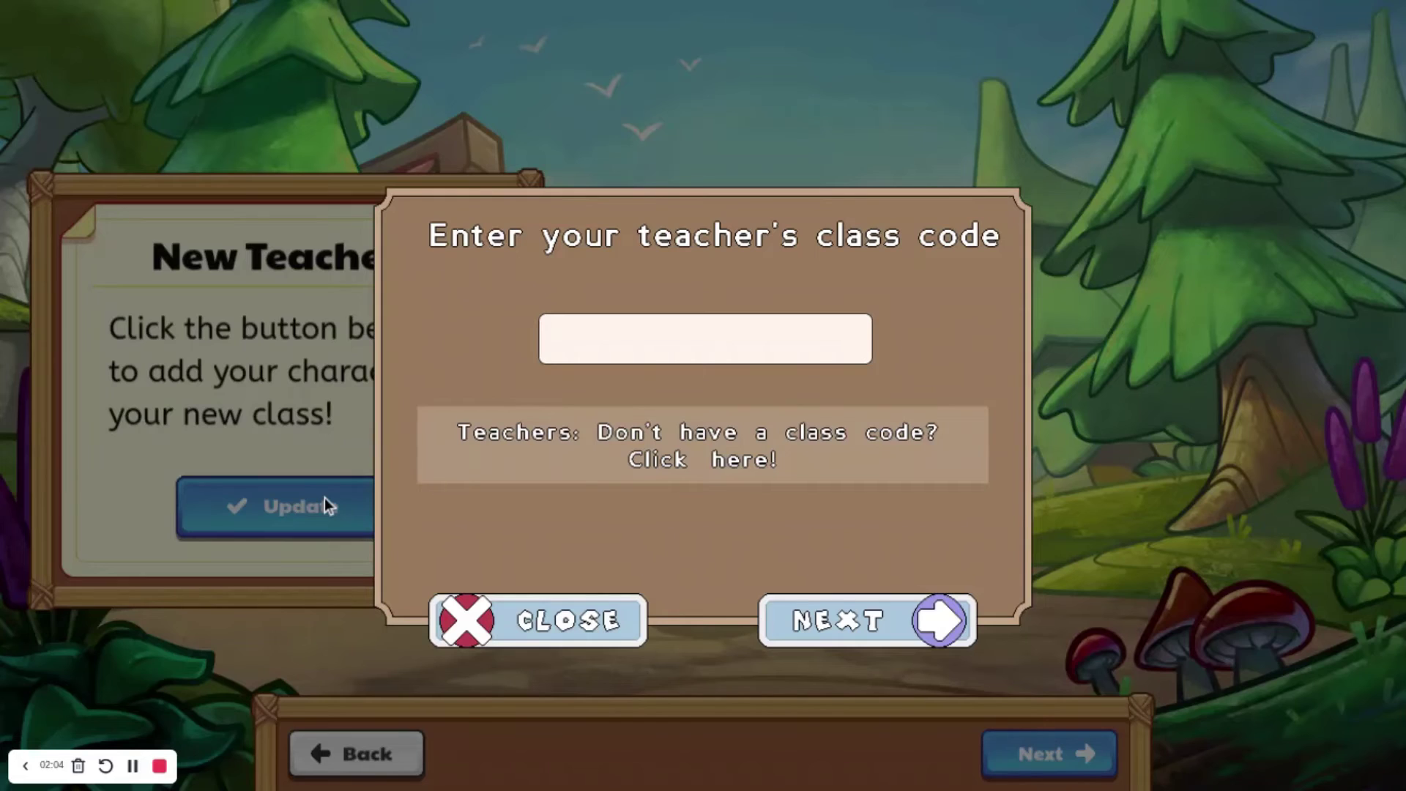
{"action": "left_click", "coordinate": [713, 322]}
{"action": "key", "text": "ctrl+v"}
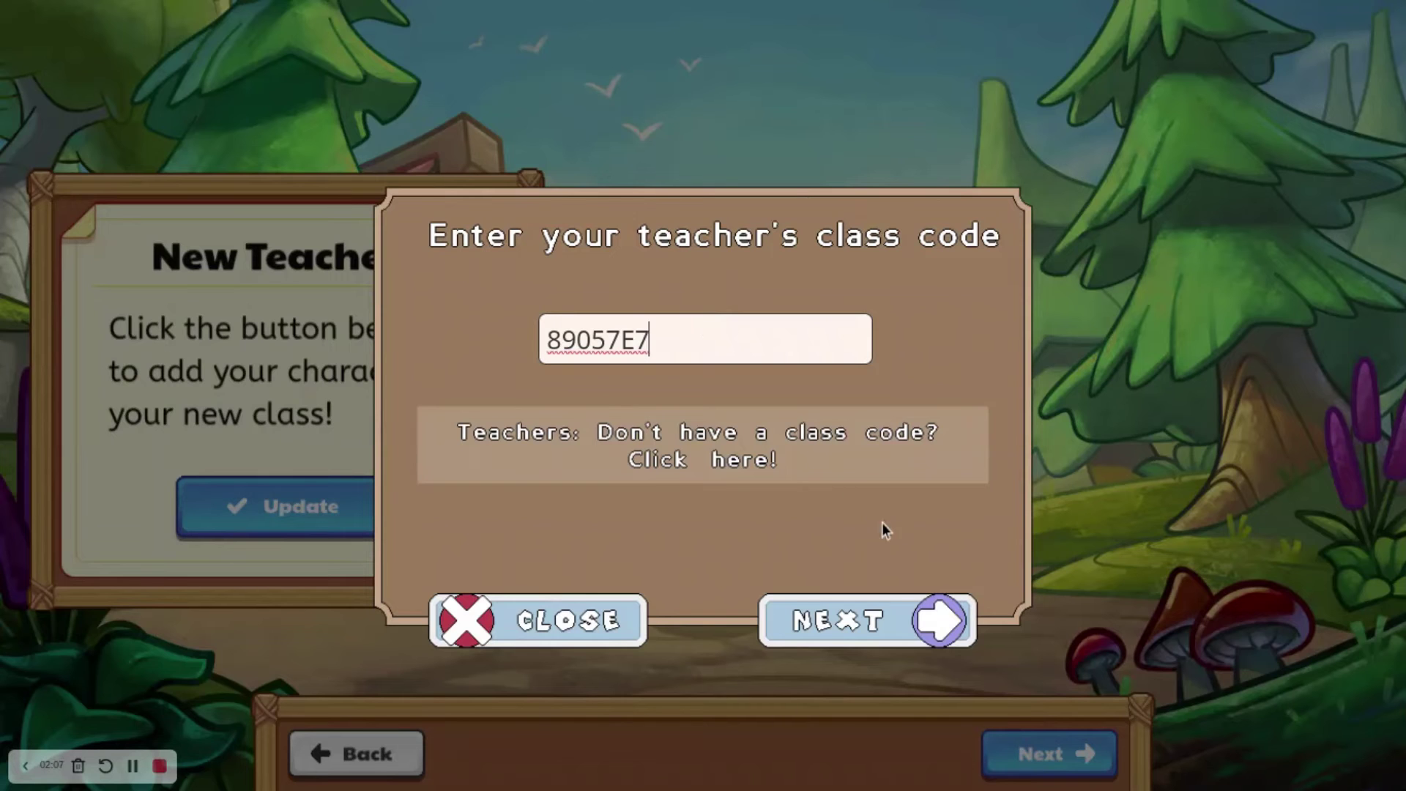
{"action": "left_click", "coordinate": [876, 634]}
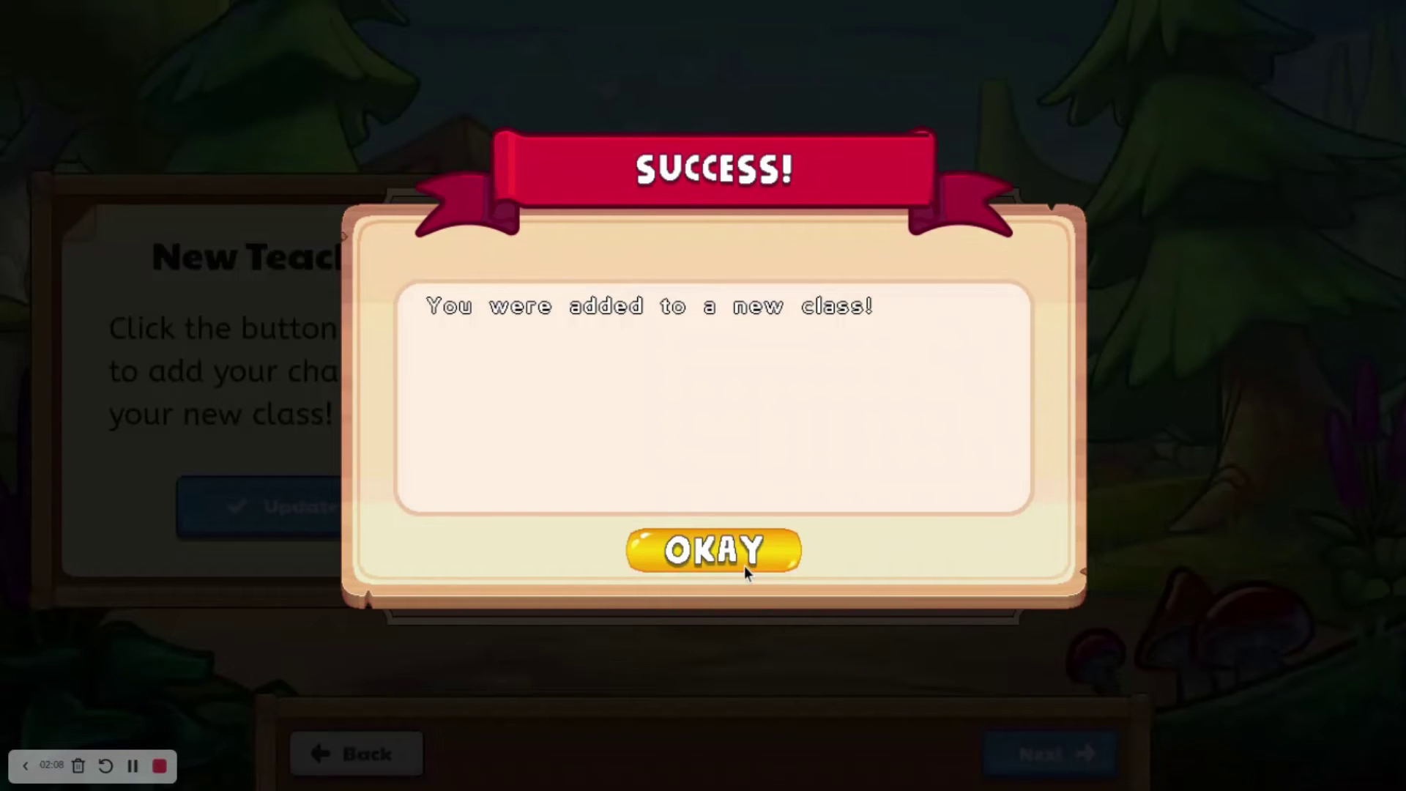
{"action": "left_click", "coordinate": [744, 565]}
{"action": "left_click", "coordinate": [1040, 747]}
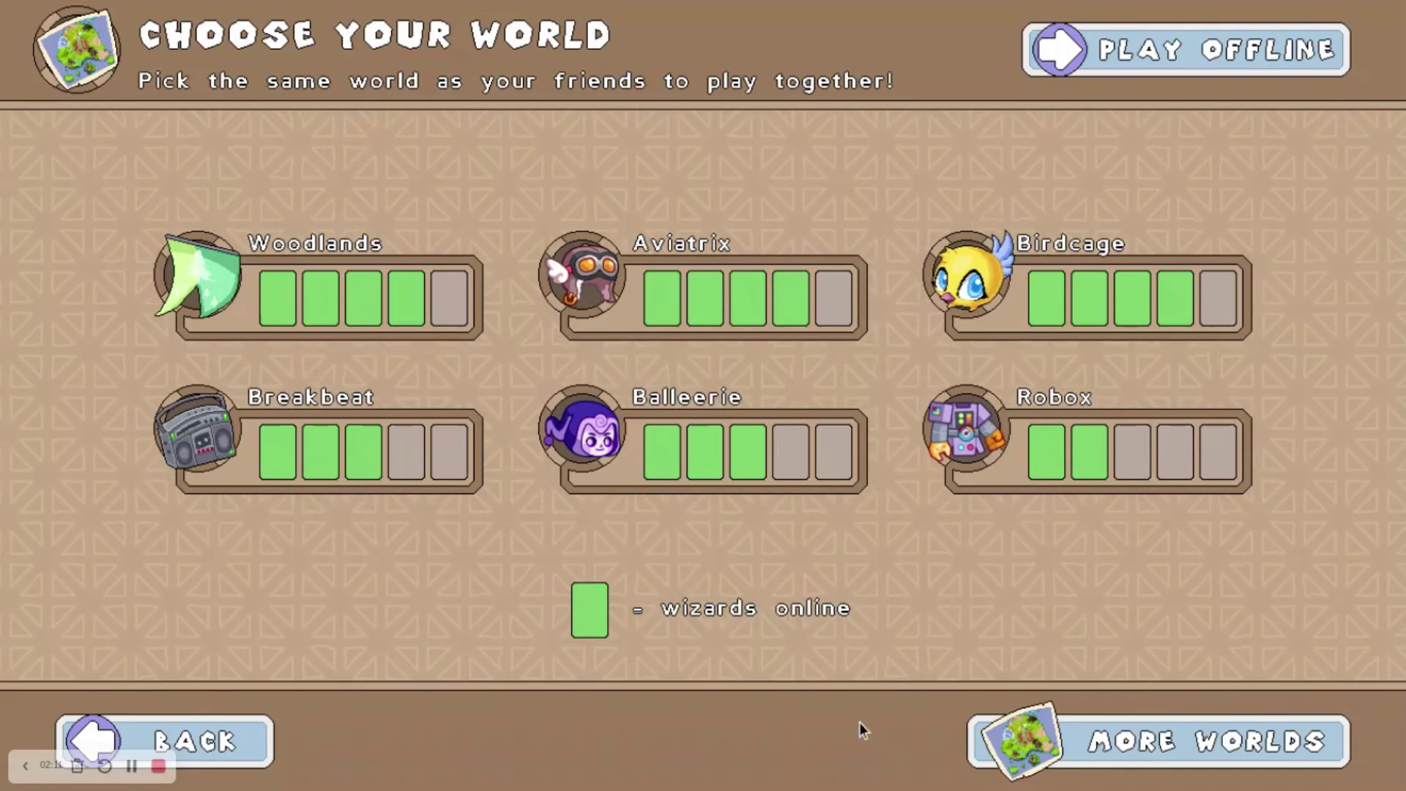
{"action": "left_click", "coordinate": [995, 431]}
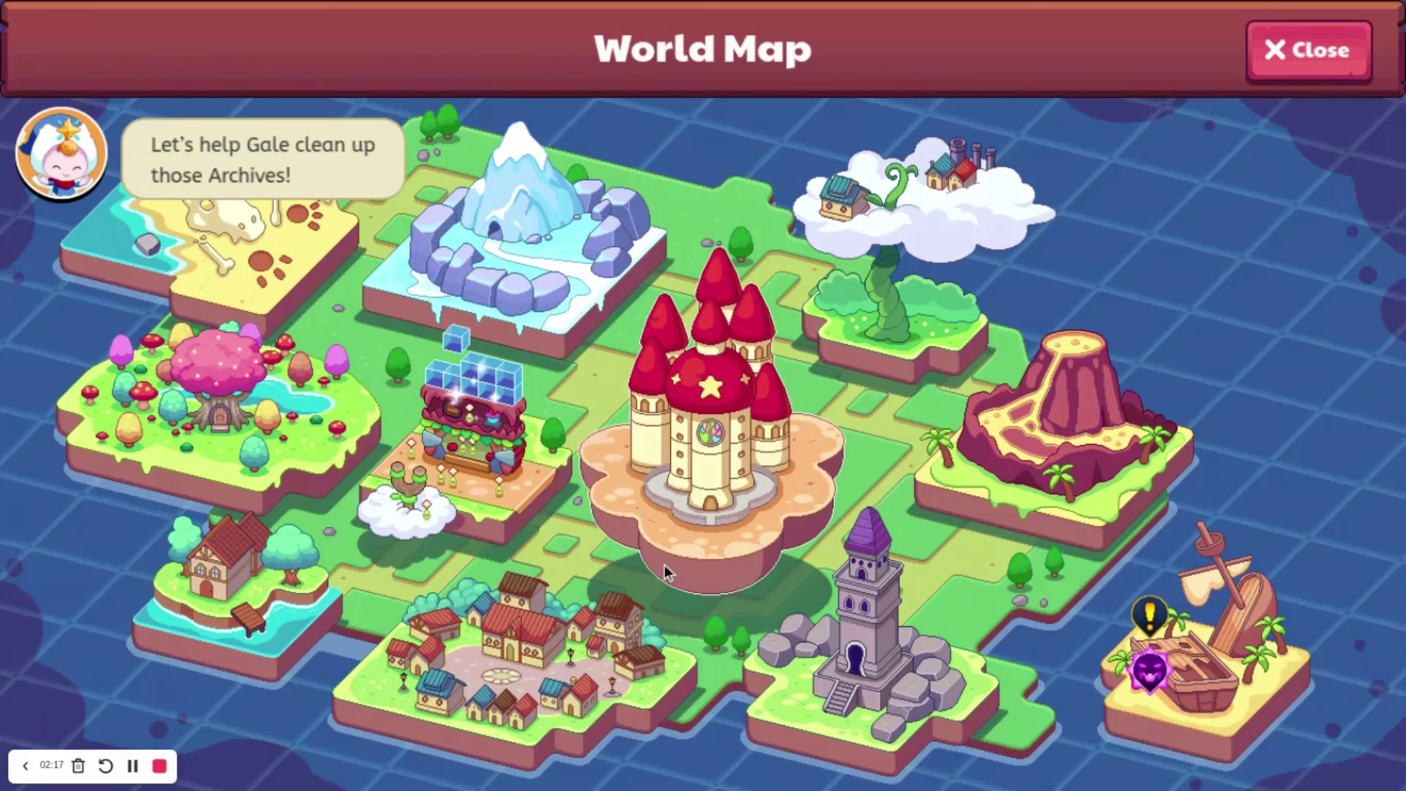
Step: Start playing in Firefly Forest and walk the student's character to a spot below the chest
{"action": "left_click", "coordinate": [290, 445]}
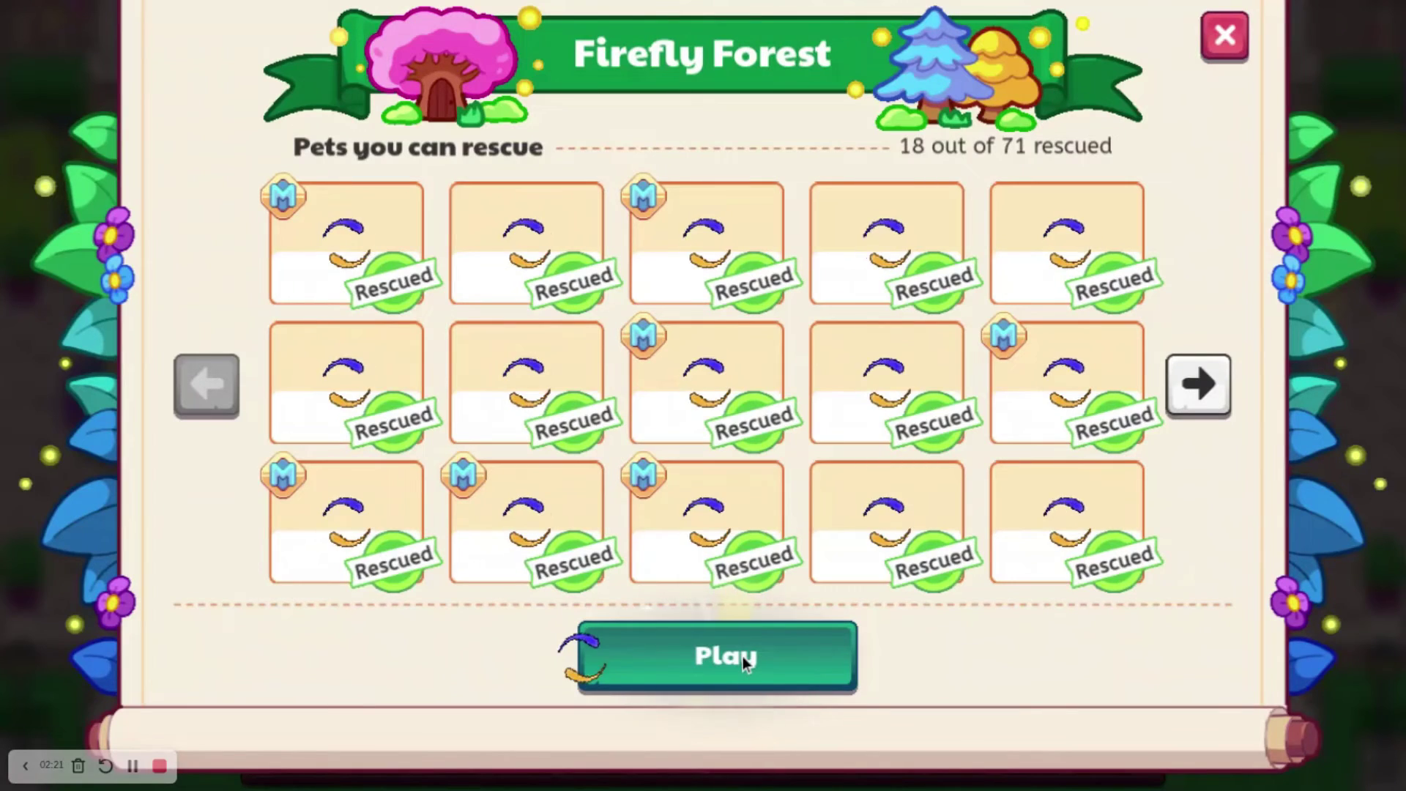
{"action": "left_click", "coordinate": [744, 656]}
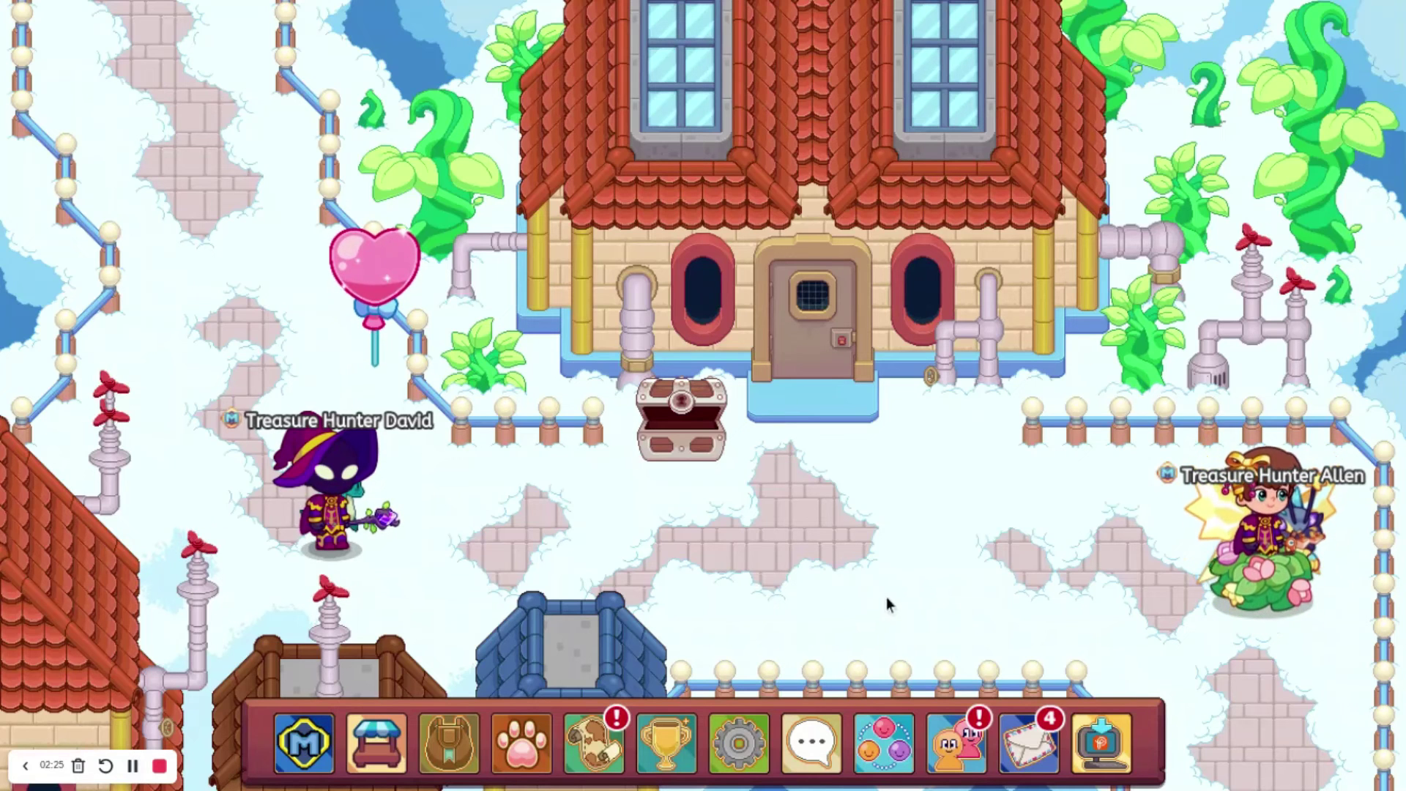
{"action": "left_click", "coordinate": [920, 606]}
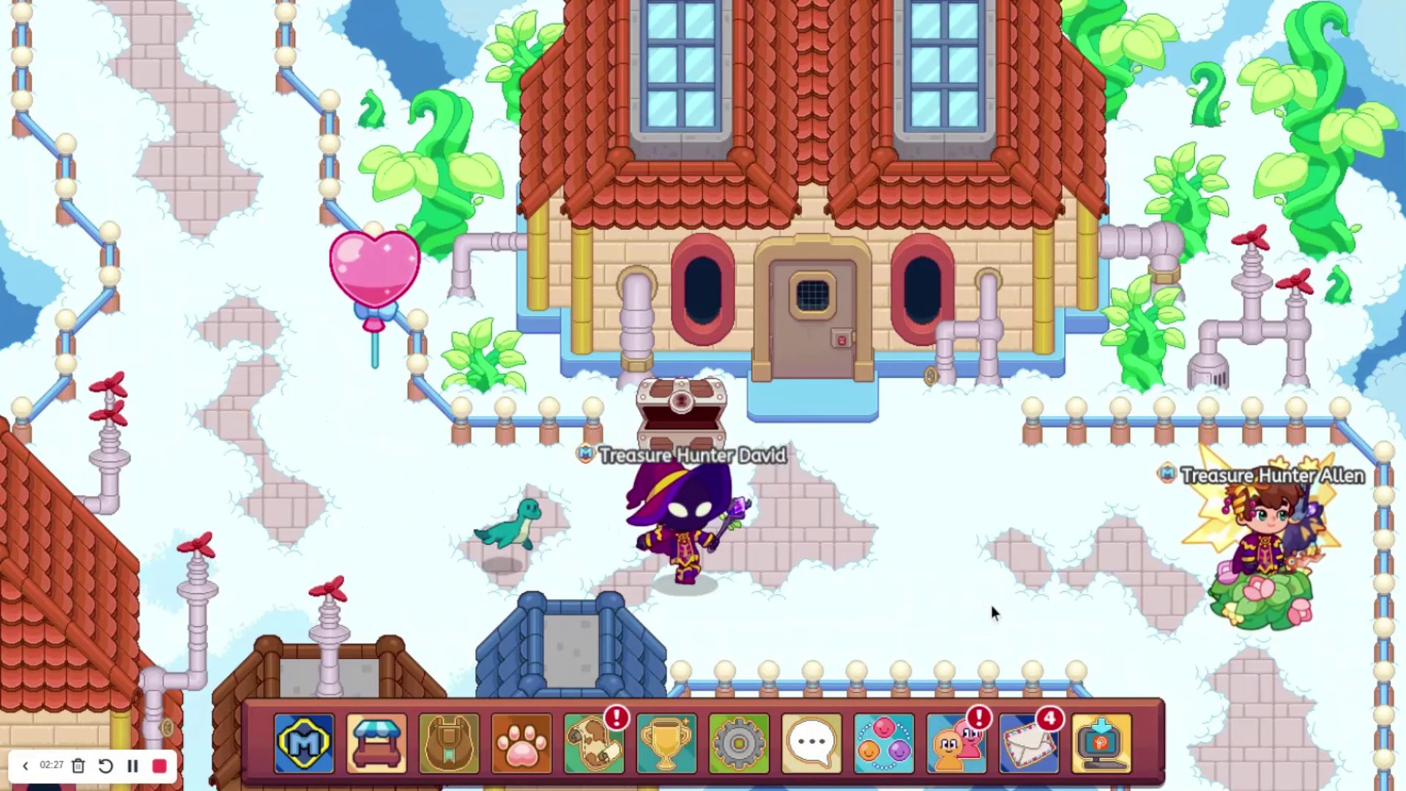
{"action": "left_click", "coordinate": [991, 606]}
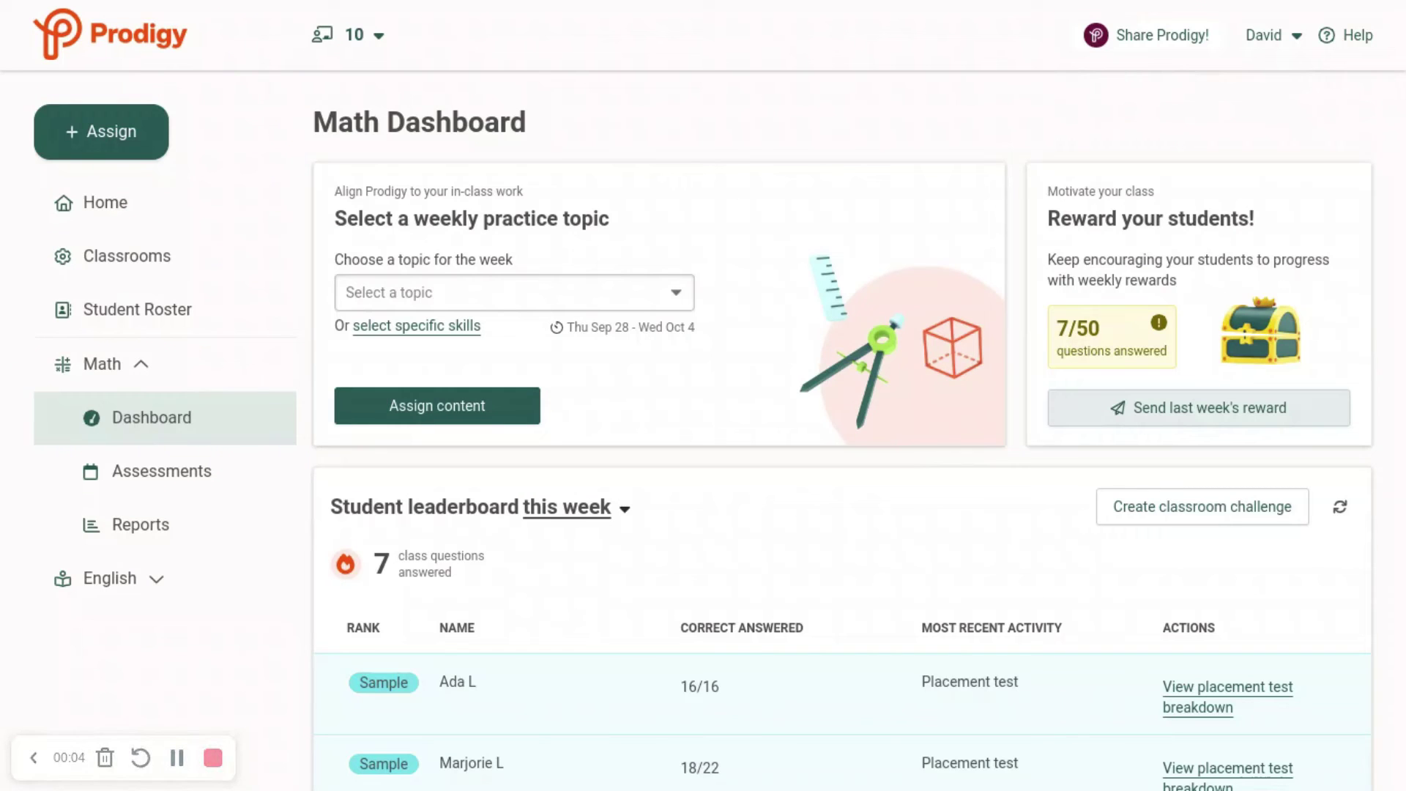
Step: Go to the Share Prodigy page and scroll down to the Track your teacher invites section
{"action": "left_click", "coordinate": [1177, 51]}
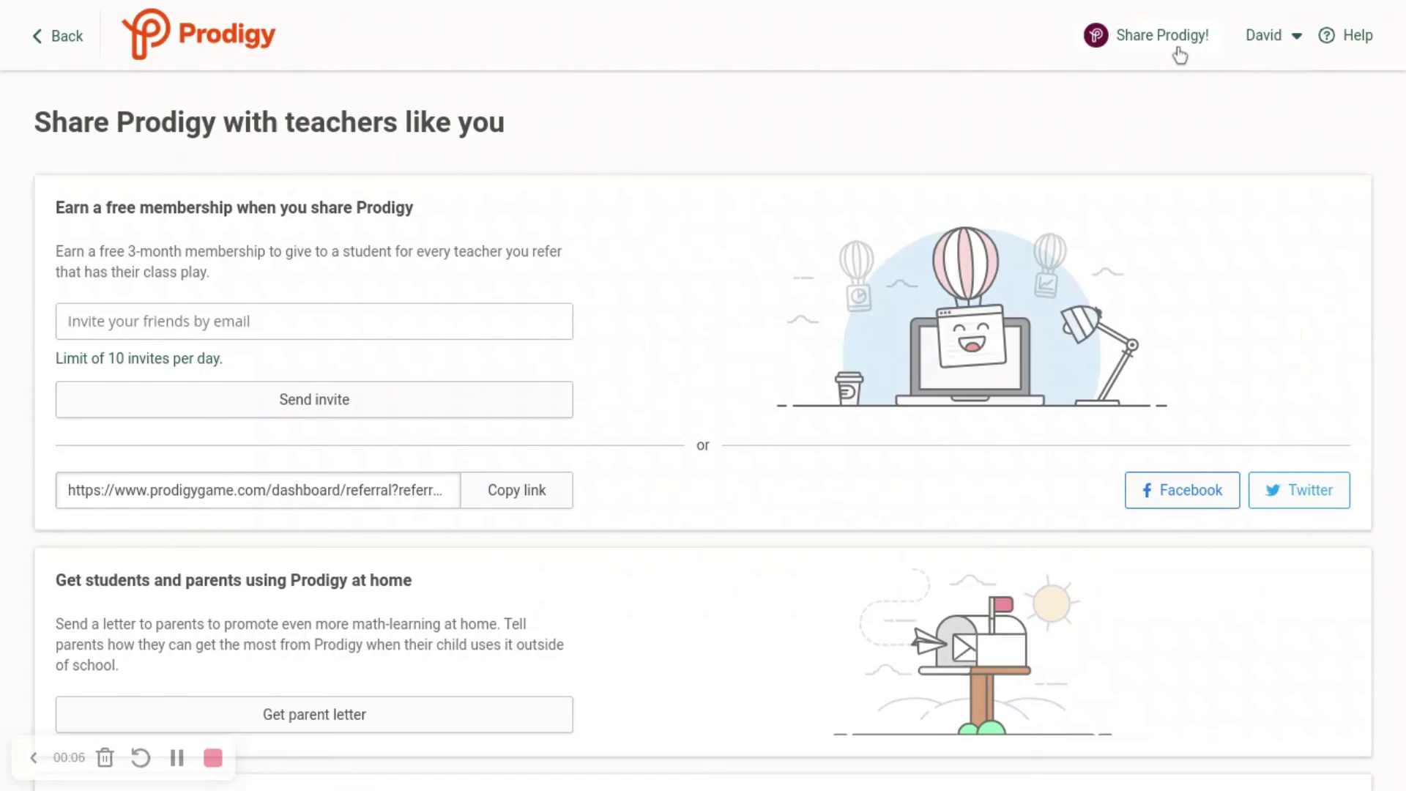
{"action": "scroll", "coordinate": [703, 396], "scroll_direction": "down", "scroll_amount": 3}
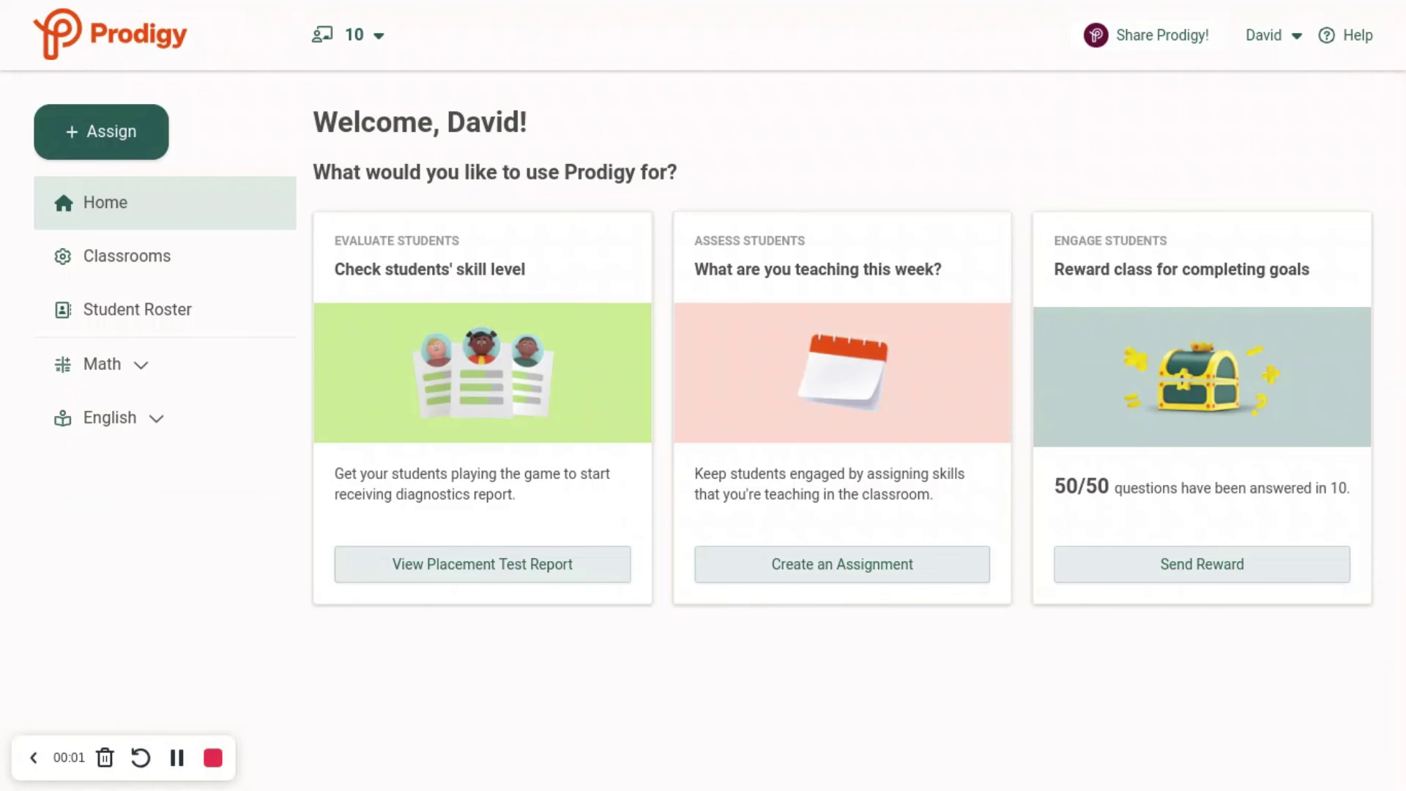
Step: Return to Share Prodigy! to see the 1 student Membership reward ready to claim
{"action": "left_click", "coordinate": [1135, 45]}
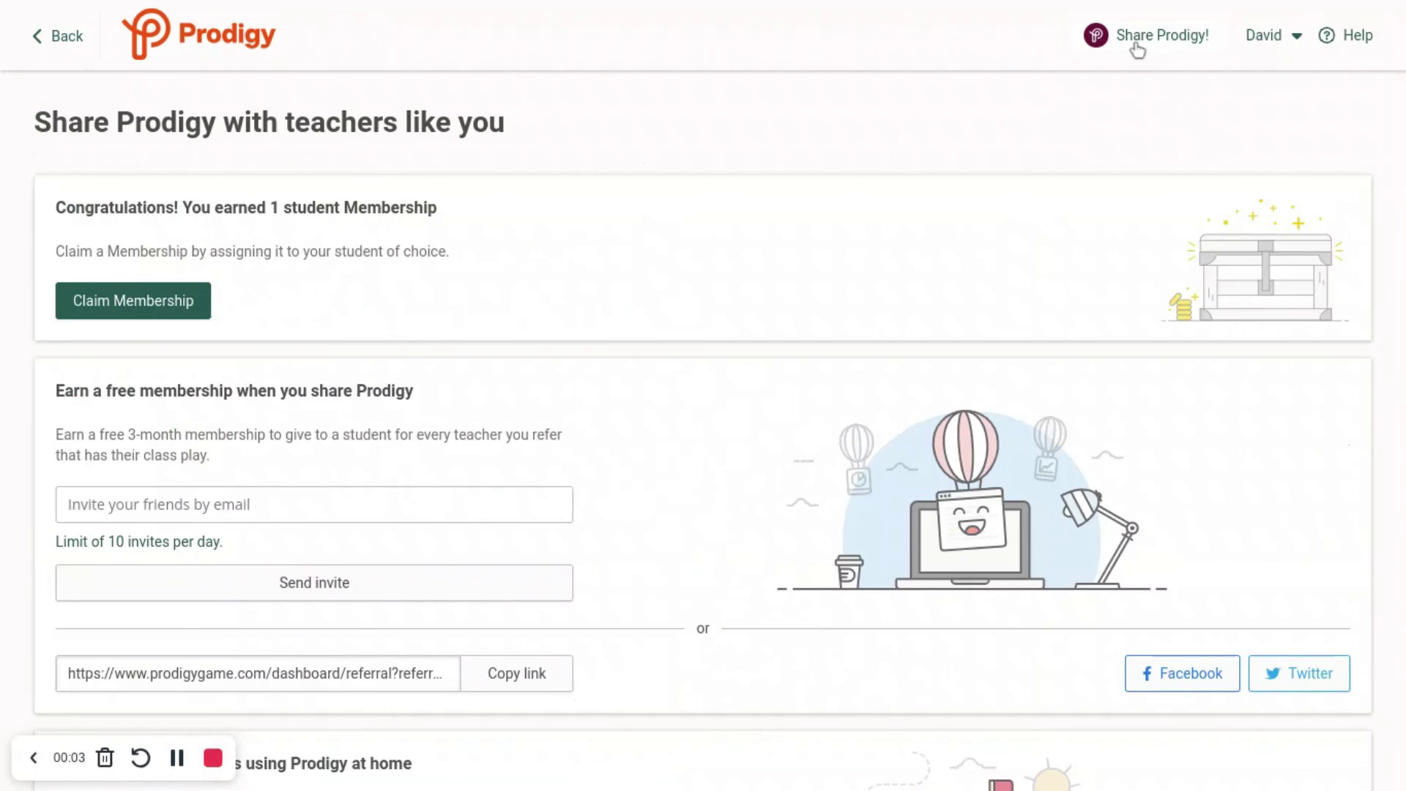